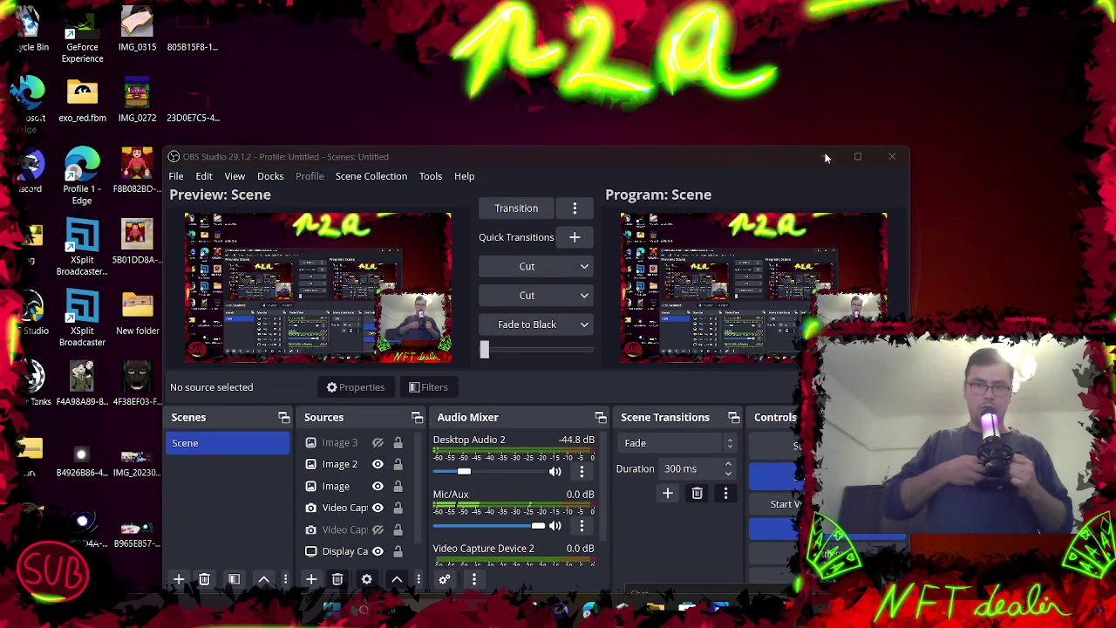
Minimise OBS, switch to Discord's claimable-whitelist channel and open the alcor.exchange/wallet/resources link
{"action": "left_click", "coordinate": [825, 157]}
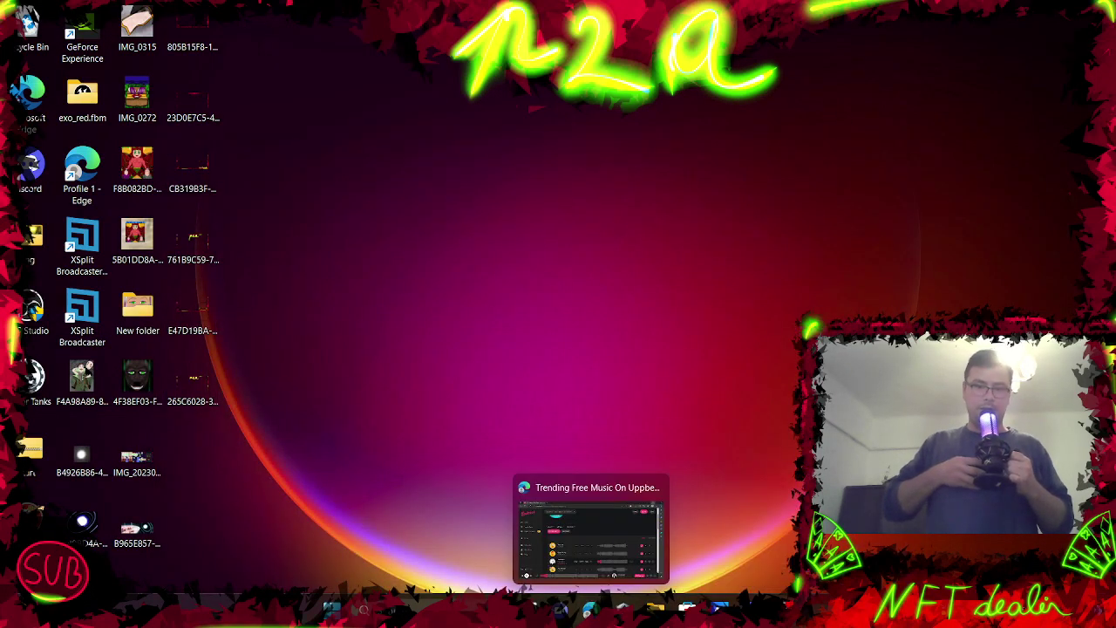
{"action": "left_click", "coordinate": [562, 609]}
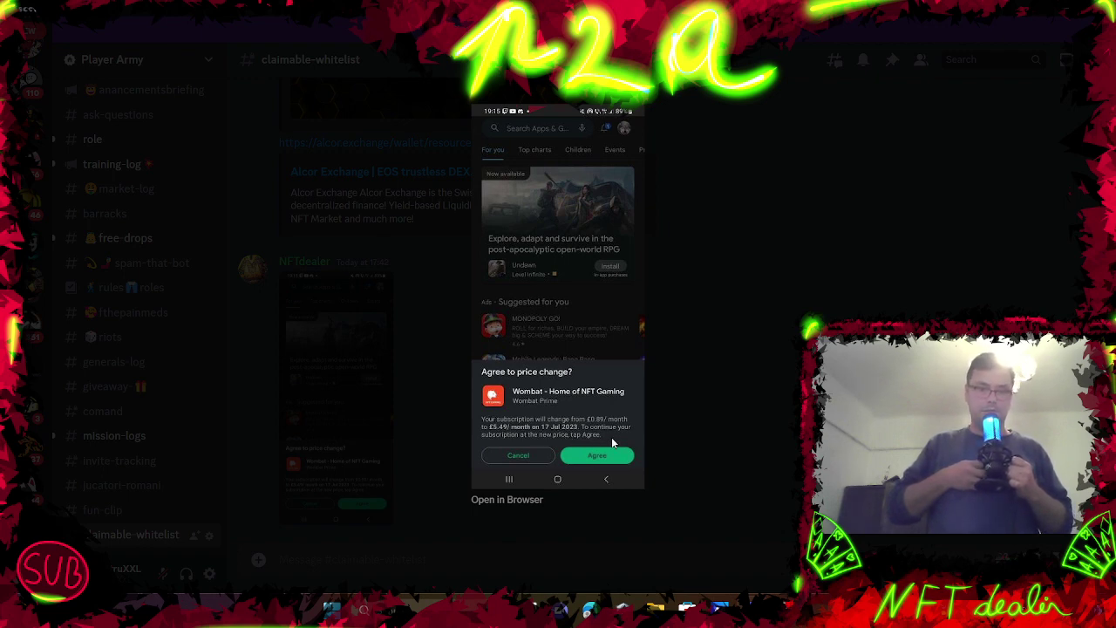
{"action": "left_click", "coordinate": [667, 474]}
{"action": "scroll", "coordinate": [483, 402], "scroll_direction": "up", "scroll_amount": 1}
{"action": "scroll", "coordinate": [485, 406], "scroll_direction": "up", "scroll_amount": 3}
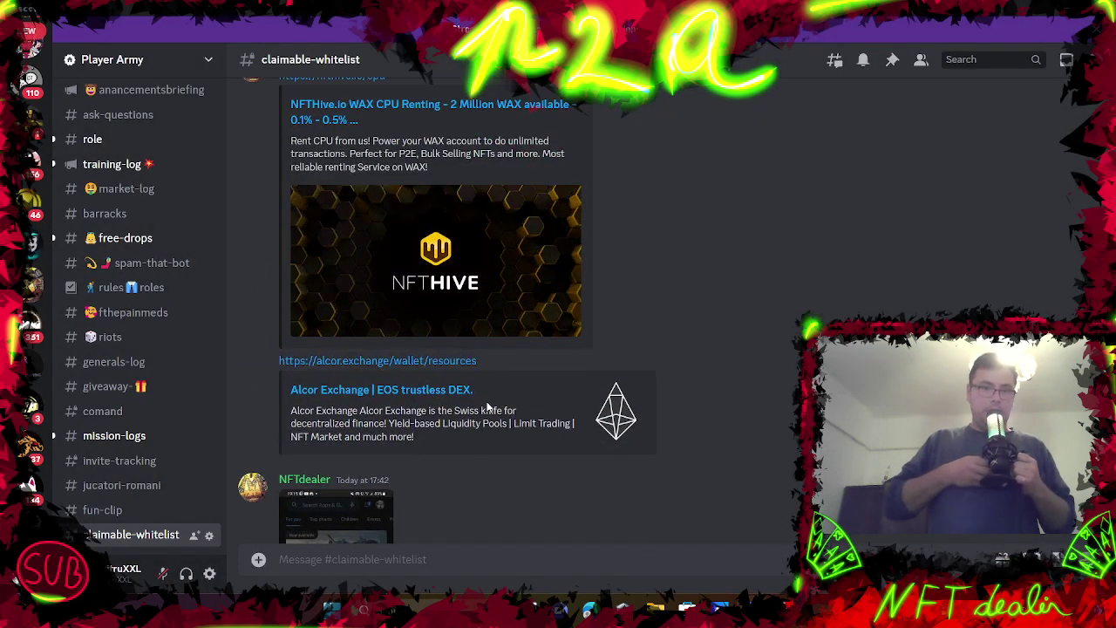
{"action": "scroll", "coordinate": [486, 408], "scroll_direction": "up", "scroll_amount": 1}
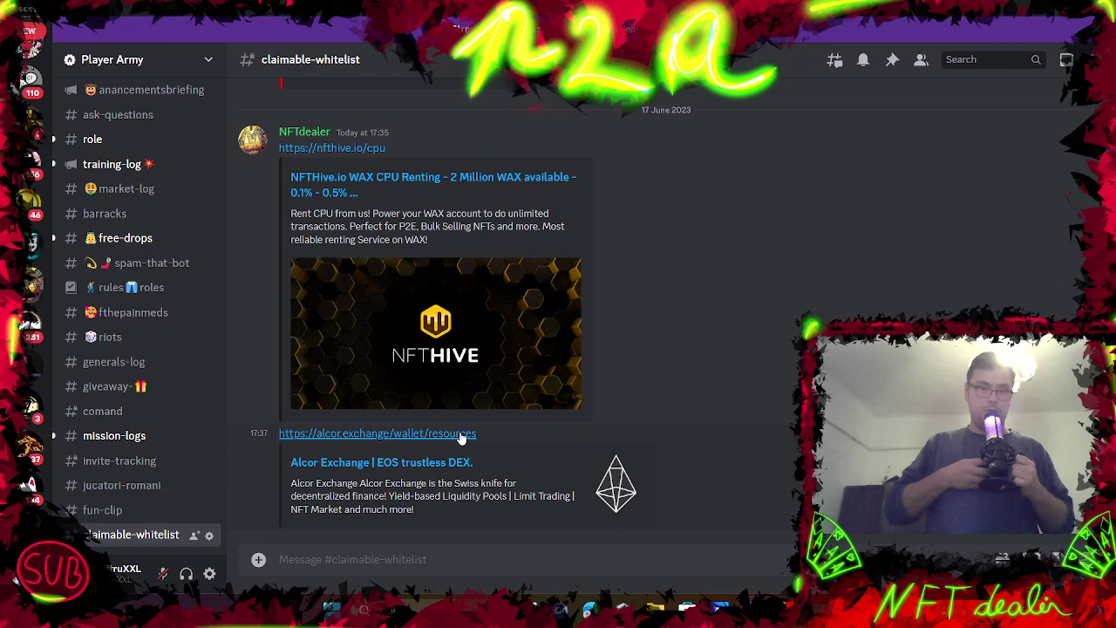
{"action": "left_click", "coordinate": [462, 433]}
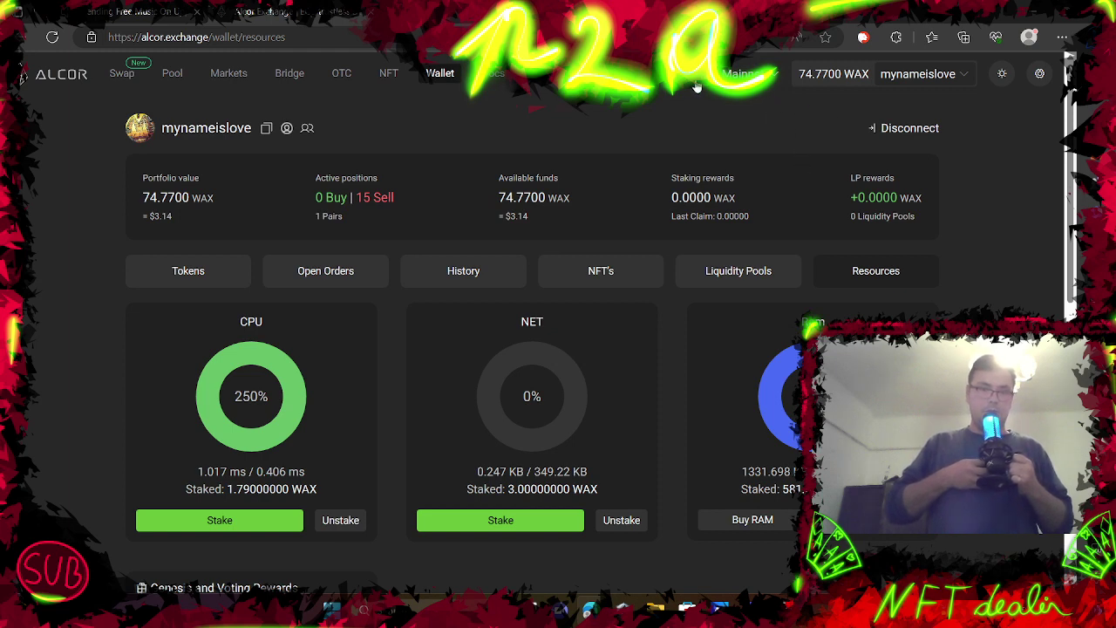
Examine the CPU, NET and RAM resources, the staked CPU amount and the page address on the Alcor wallet page
{"action": "scroll", "coordinate": [341, 403], "scroll_direction": "down", "scroll_amount": 2}
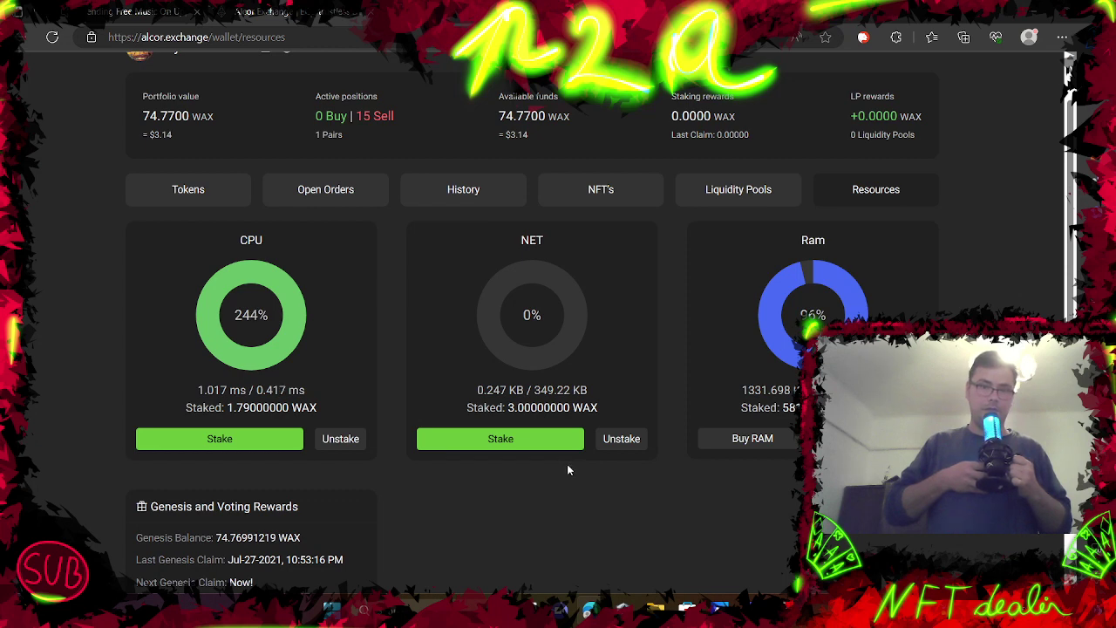
{"action": "left_click", "coordinate": [547, 447]}
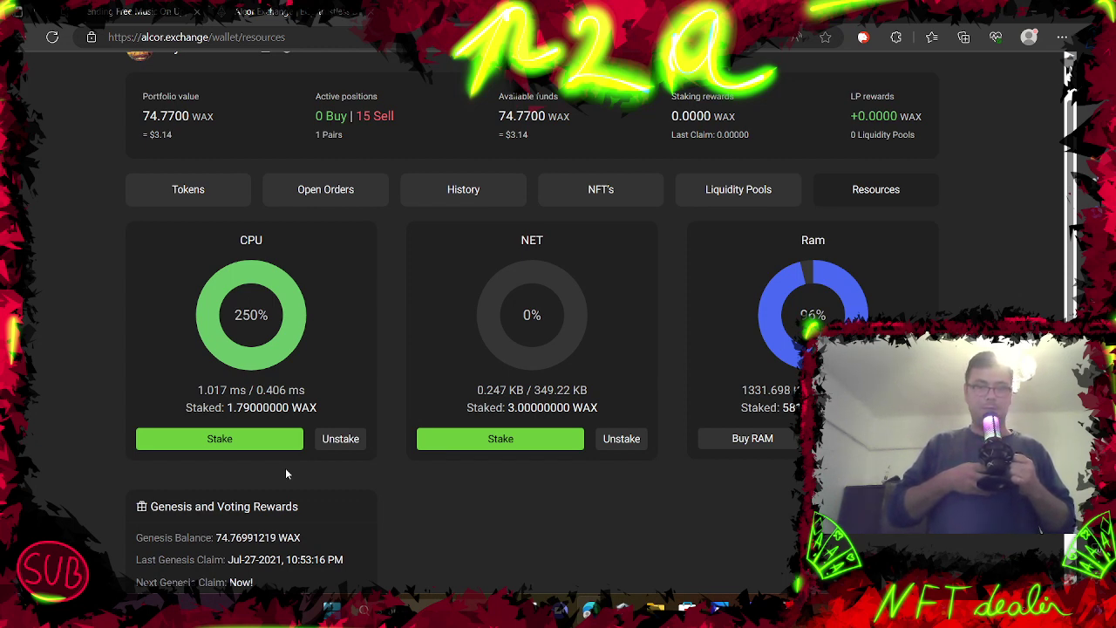
{"action": "left_click", "coordinate": [228, 436]}
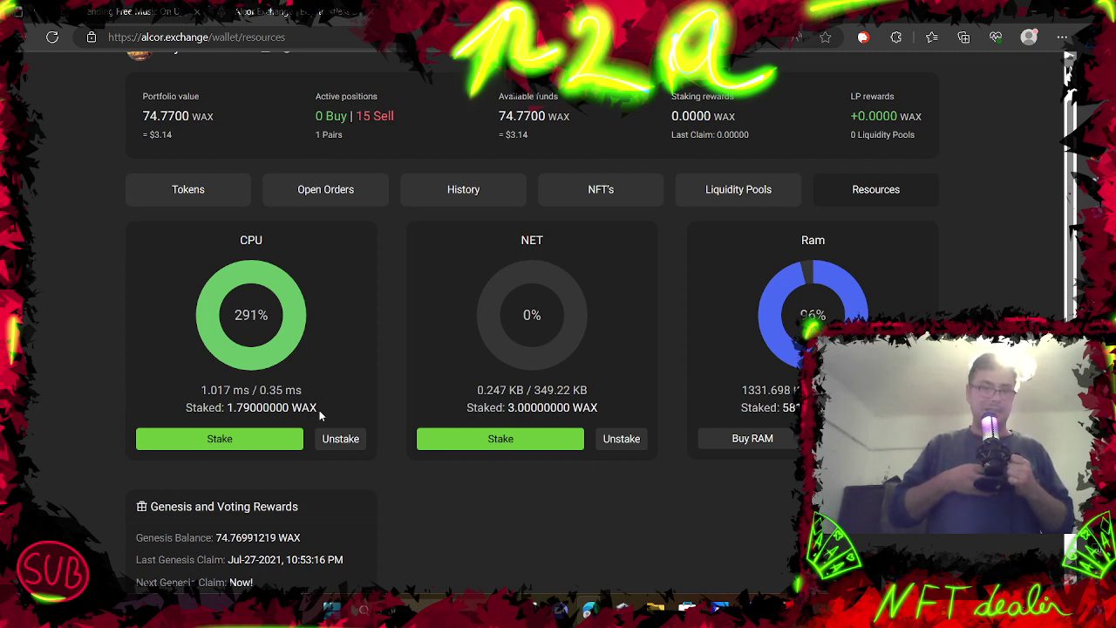
{"action": "left_click_drag", "start_coordinate": [319, 410], "coordinate": [213, 409]}
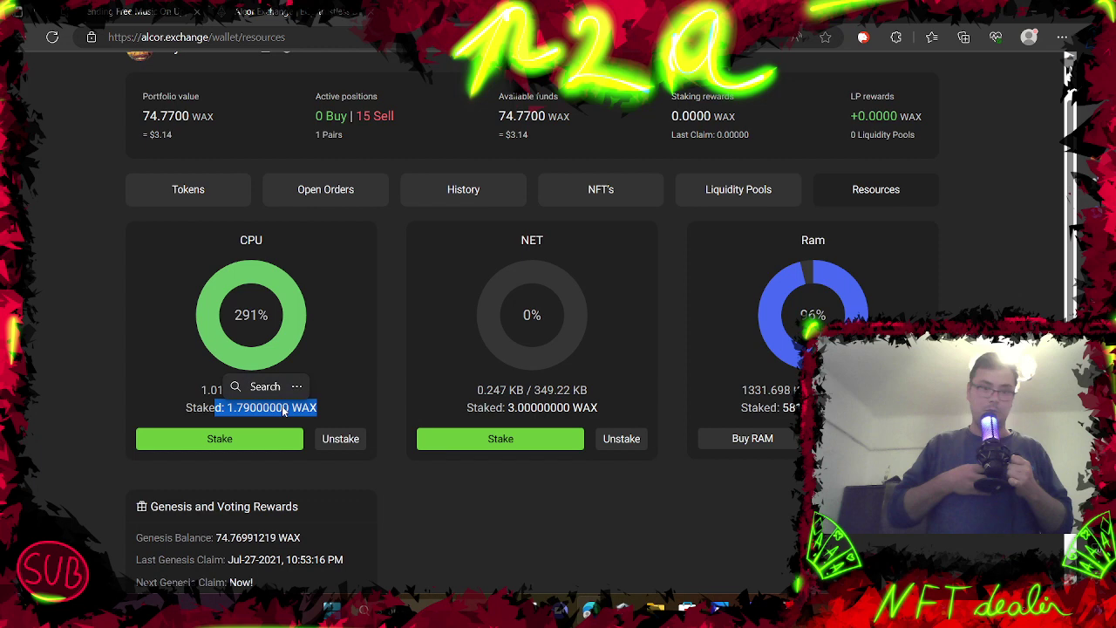
{"action": "left_click", "coordinate": [338, 381]}
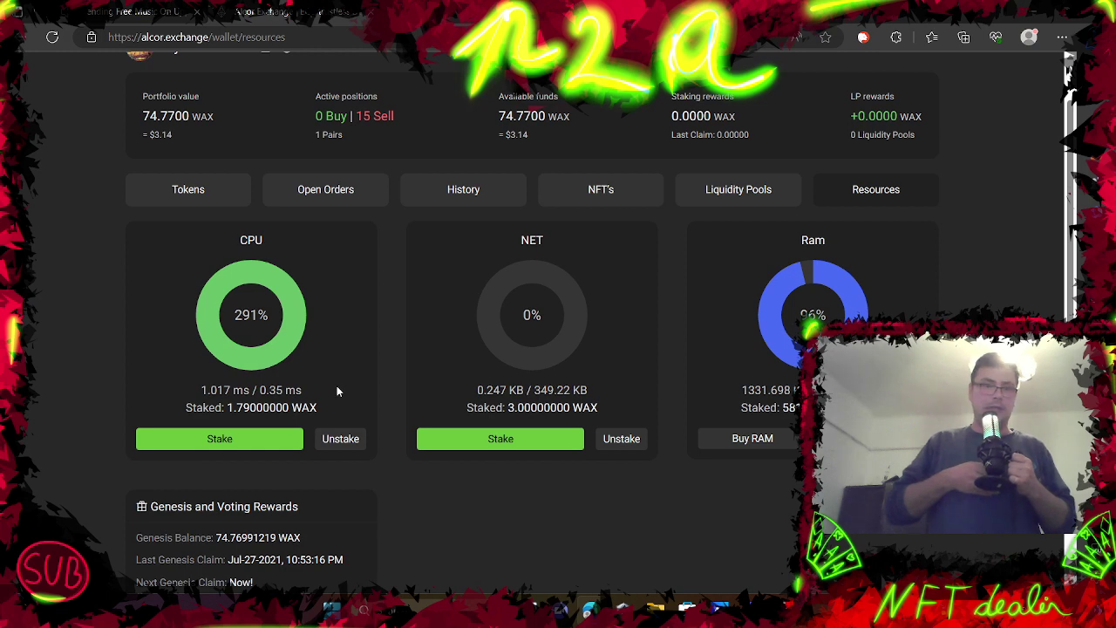
{"action": "scroll", "coordinate": [337, 390], "scroll_direction": "up", "scroll_amount": 1}
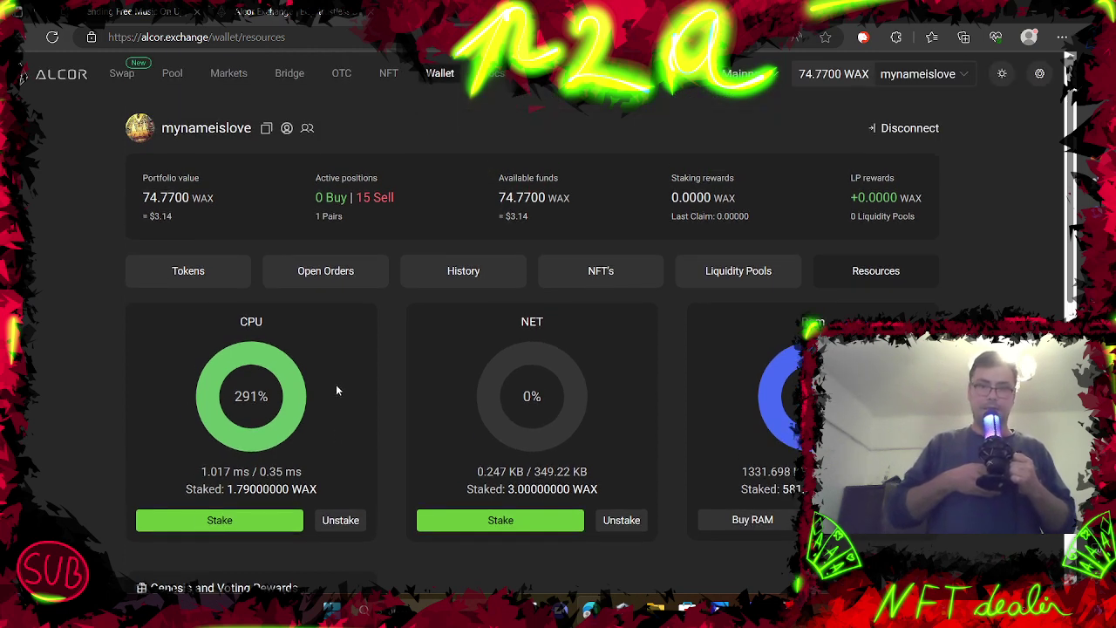
{"action": "scroll", "coordinate": [337, 390], "scroll_direction": "down", "scroll_amount": 1}
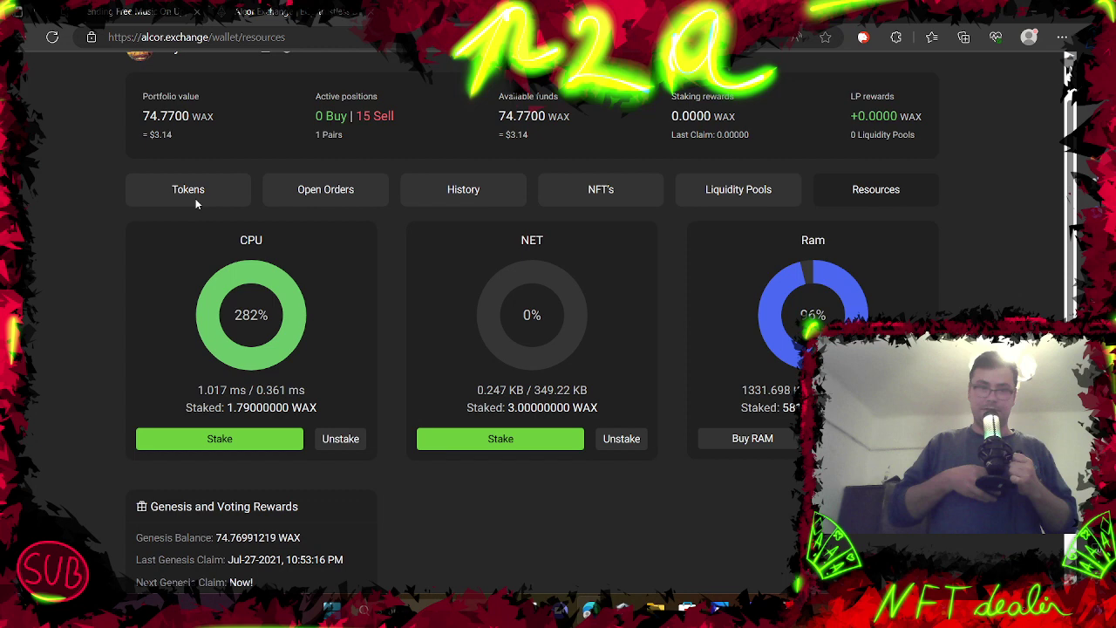
{"action": "left_click_drag", "start_coordinate": [286, 36], "coordinate": [143, 39]}
{"action": "key", "text": "Right"}
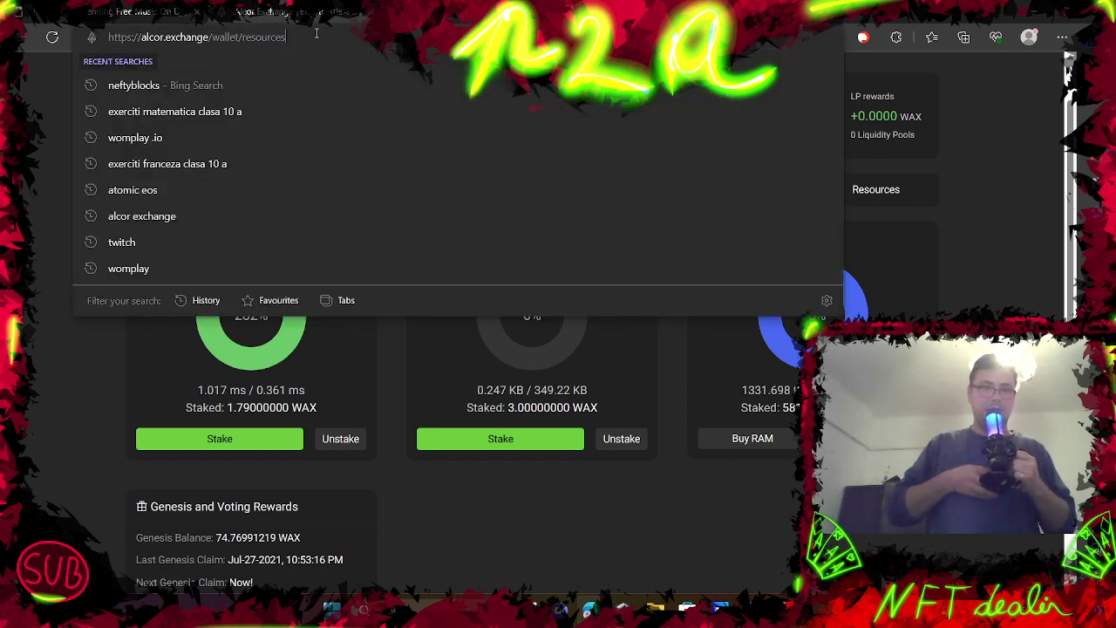
{"action": "left_click", "coordinate": [58, 277]}
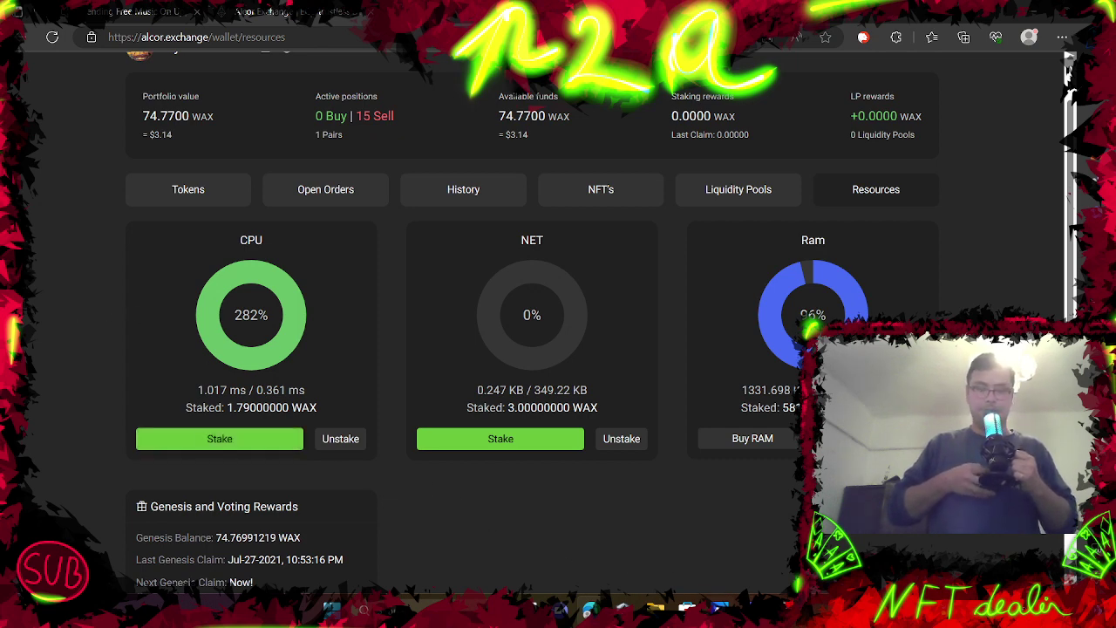
Switch back to Discord and open the nfthive.io/cpu link from the channel
{"action": "mouse_move", "coordinate": [720, 608]}
{"action": "left_click", "coordinate": [737, 532]}
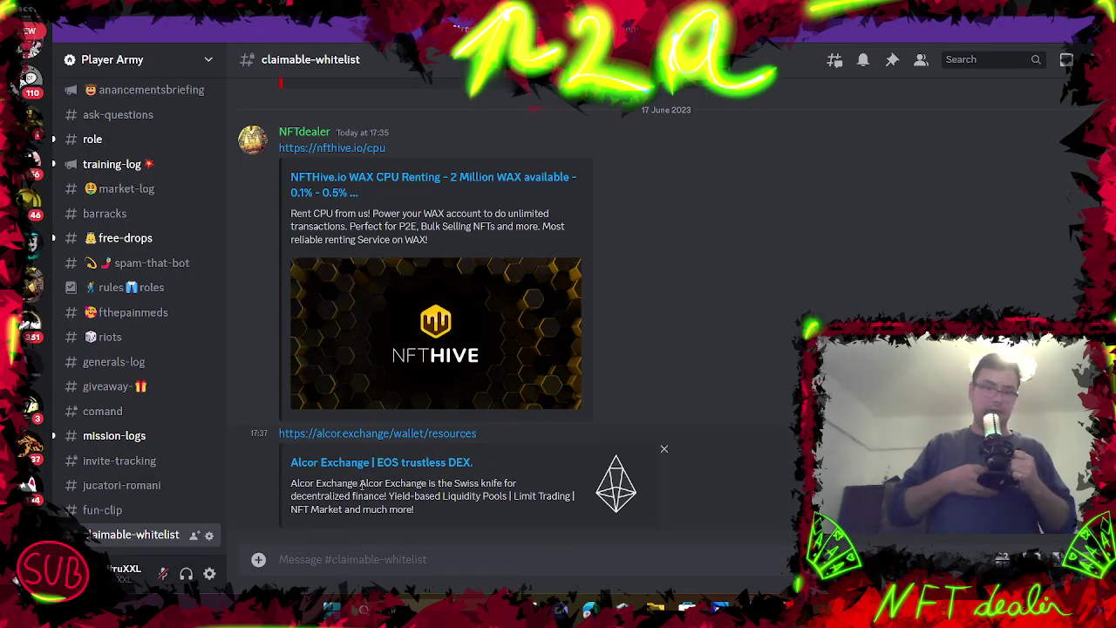
{"action": "left_click", "coordinate": [332, 148]}
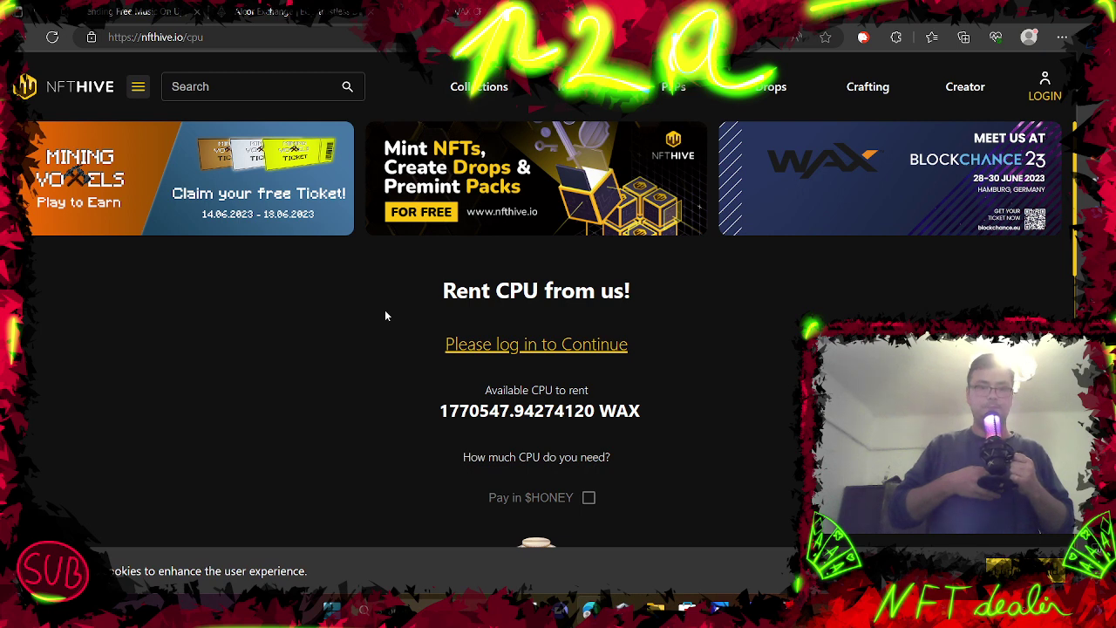
Examine the NFTHive CPU rental page, including its address, the rental fields and the quick-buy offers
{"action": "scroll", "coordinate": [387, 315], "scroll_direction": "down", "scroll_amount": 2}
{"action": "scroll", "coordinate": [384, 309], "scroll_direction": "down", "scroll_amount": 2}
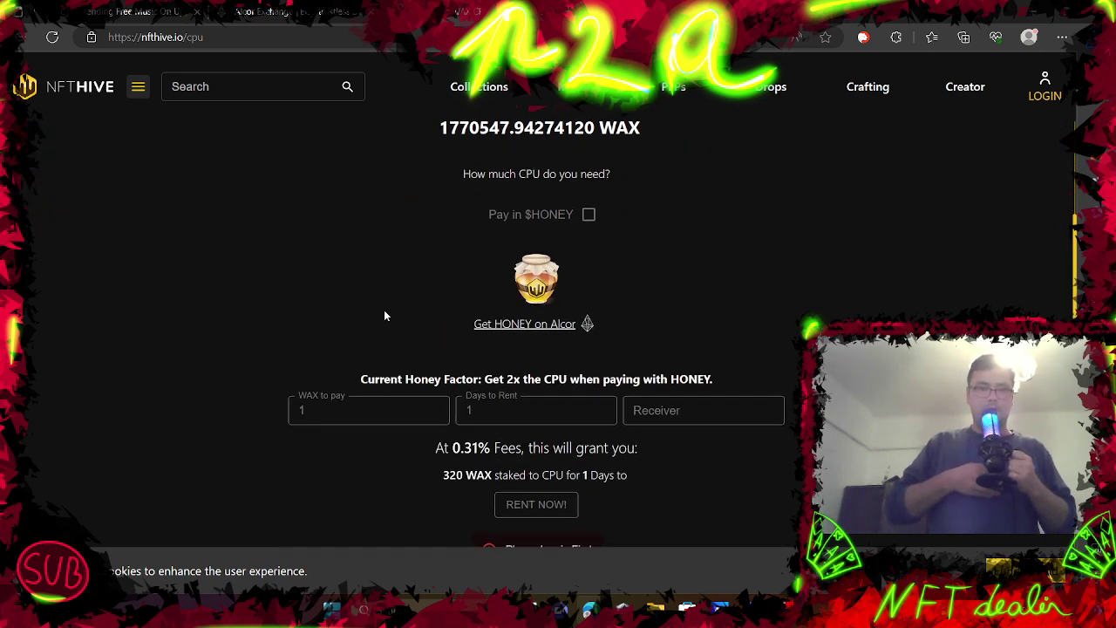
{"action": "left_click_drag", "start_coordinate": [223, 39], "coordinate": [108, 61]}
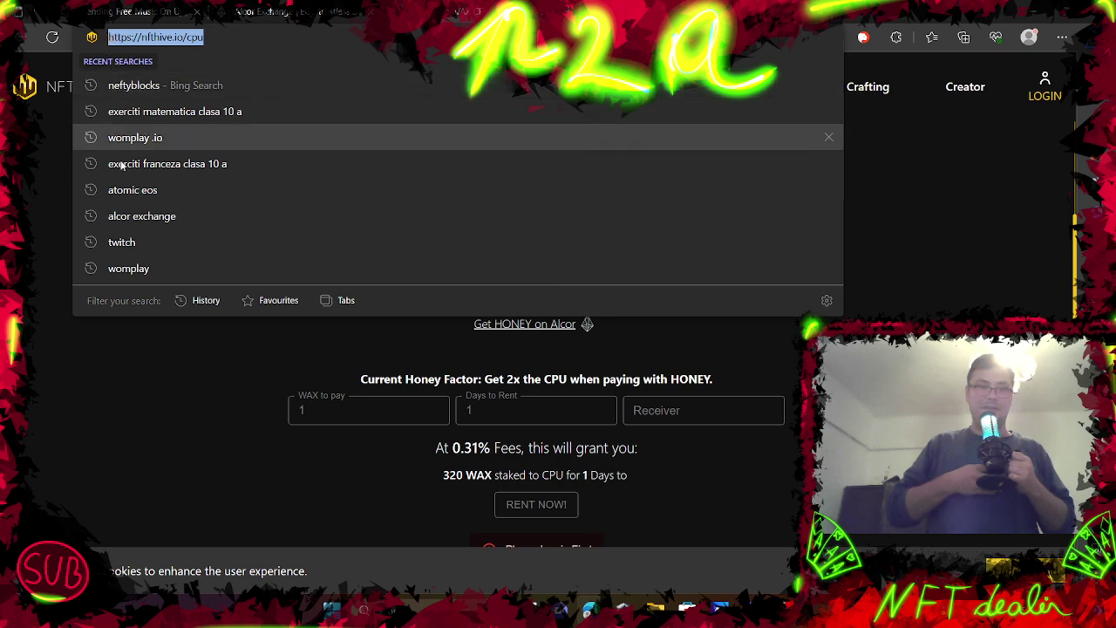
{"action": "left_click", "coordinate": [112, 405]}
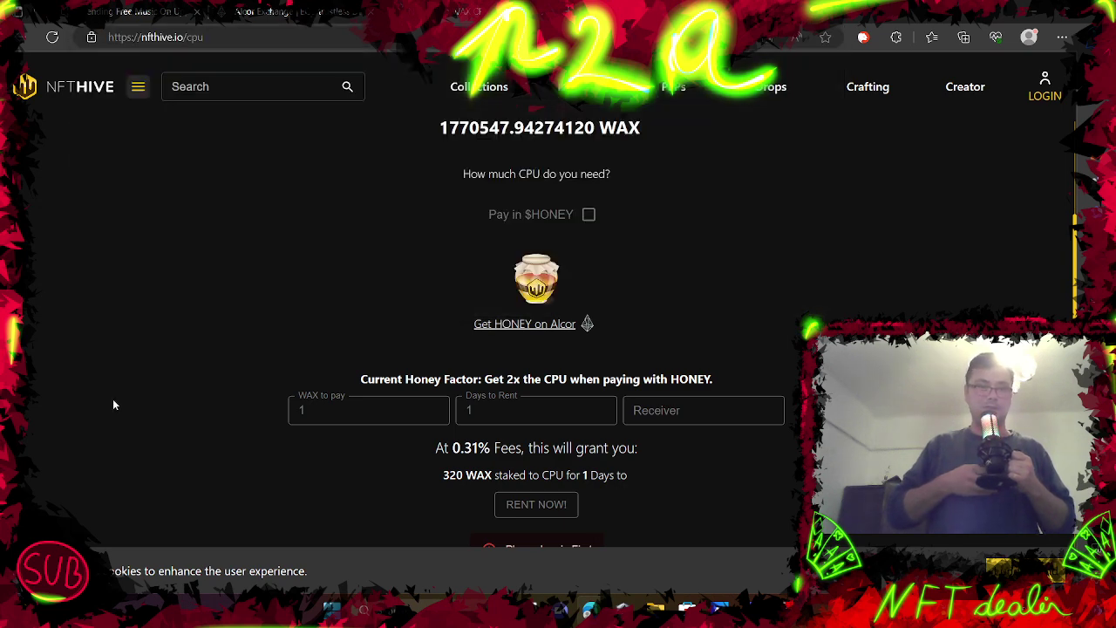
{"action": "scroll", "coordinate": [112, 405], "scroll_direction": "down", "scroll_amount": 1}
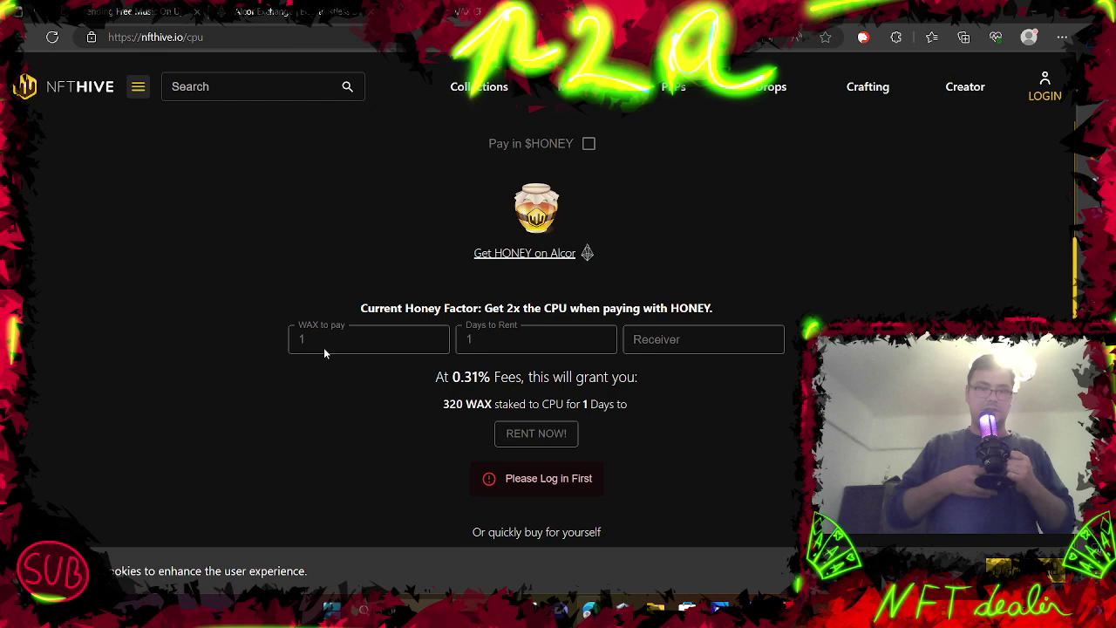
{"action": "scroll", "coordinate": [335, 386], "scroll_direction": "down", "scroll_amount": 3}
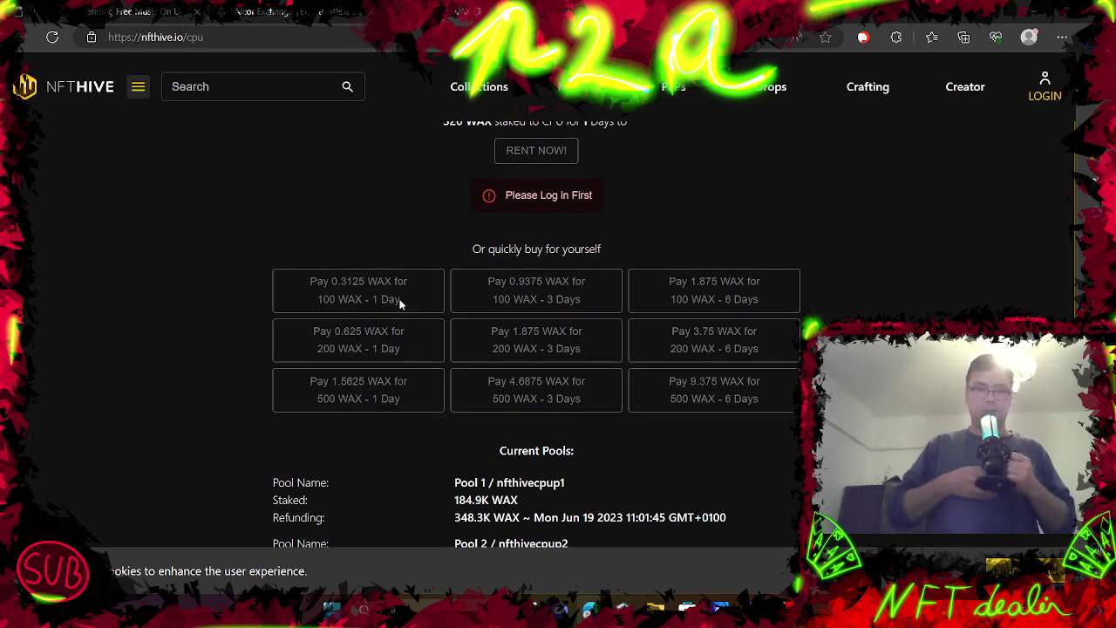
{"action": "scroll", "coordinate": [399, 300], "scroll_direction": "up", "scroll_amount": 2}
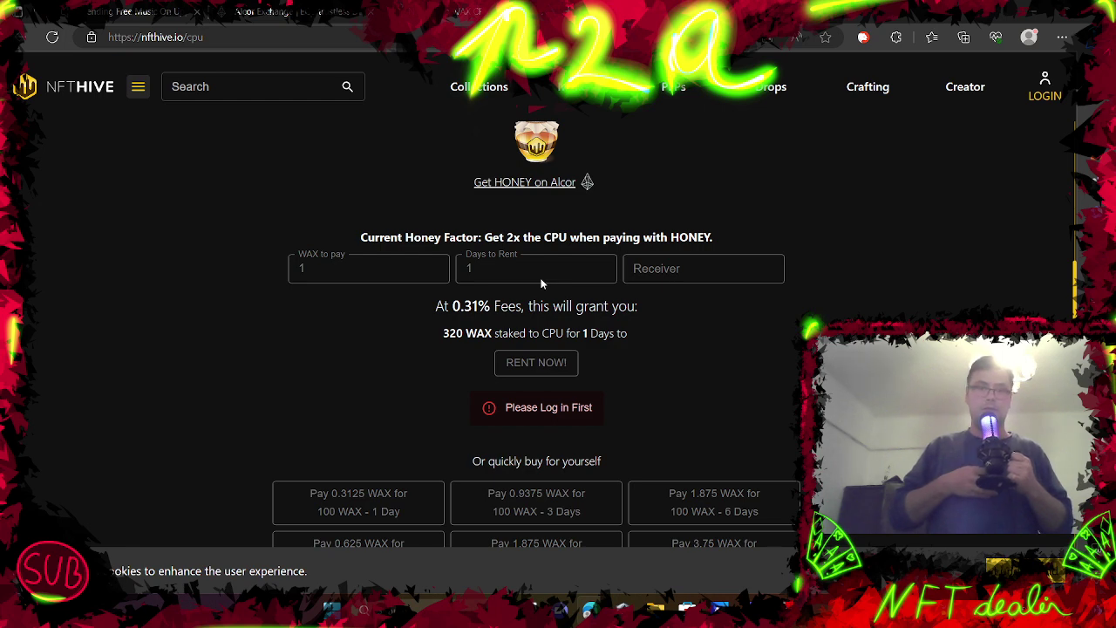
Log in to NFTHive with the Anchor option, unlocking the Wombat wallet with its passphrase
{"action": "left_click", "coordinate": [1040, 96]}
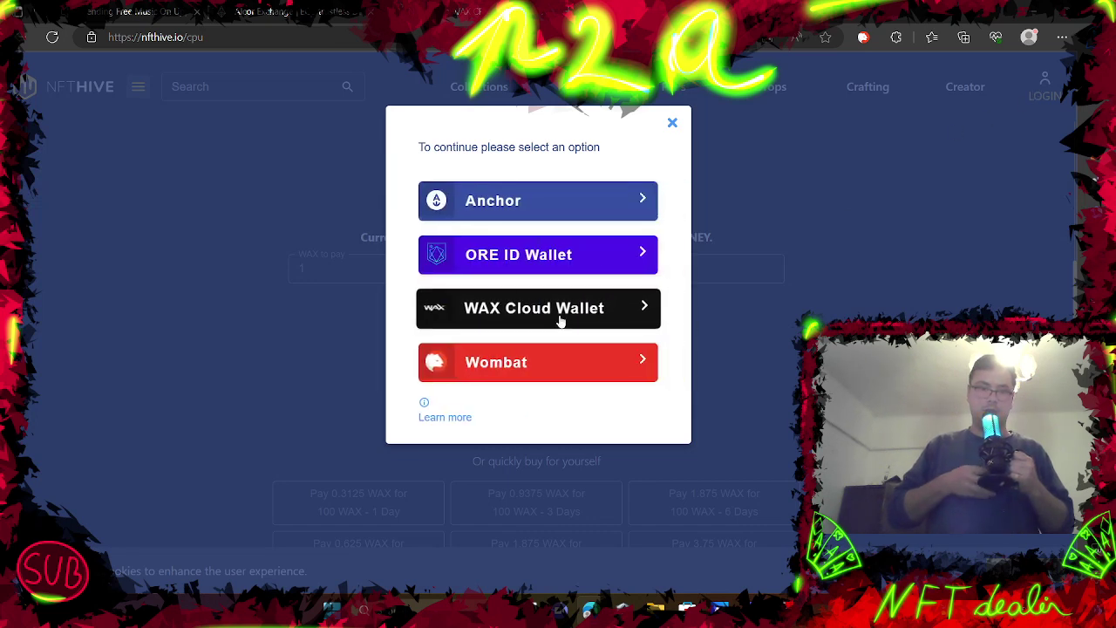
{"action": "left_click", "coordinate": [493, 209]}
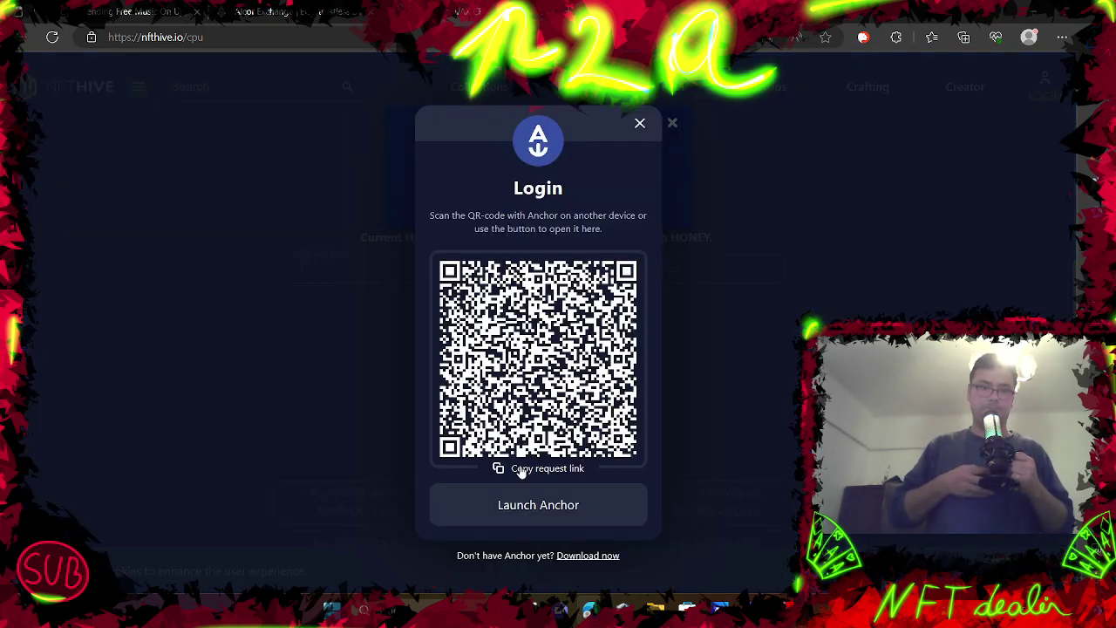
{"action": "left_click", "coordinate": [509, 507]}
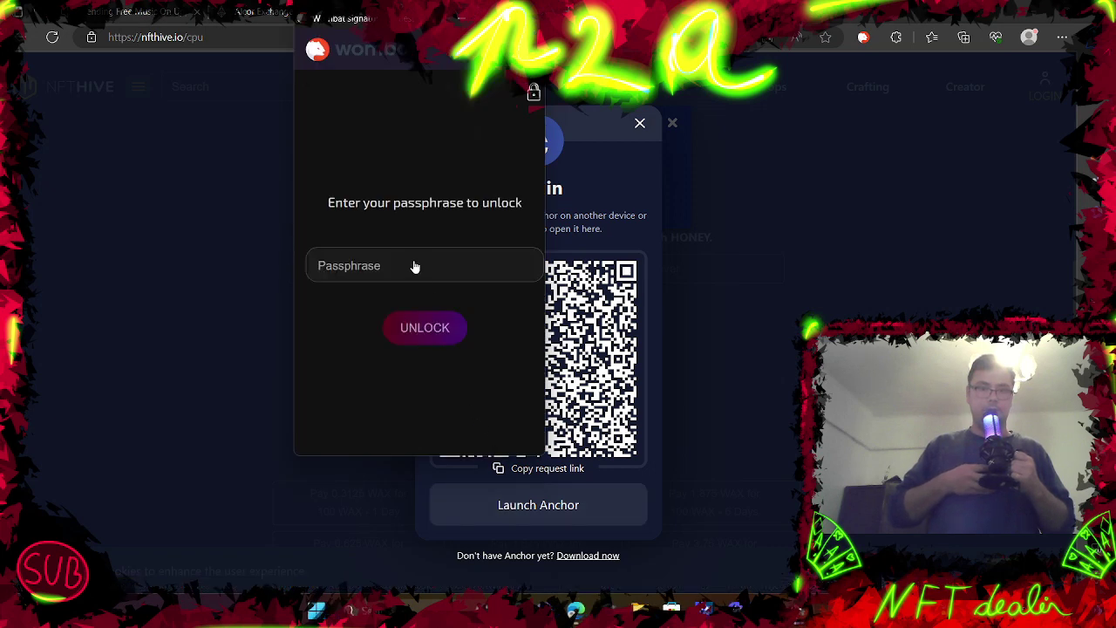
{"action": "left_click", "coordinate": [417, 267]}
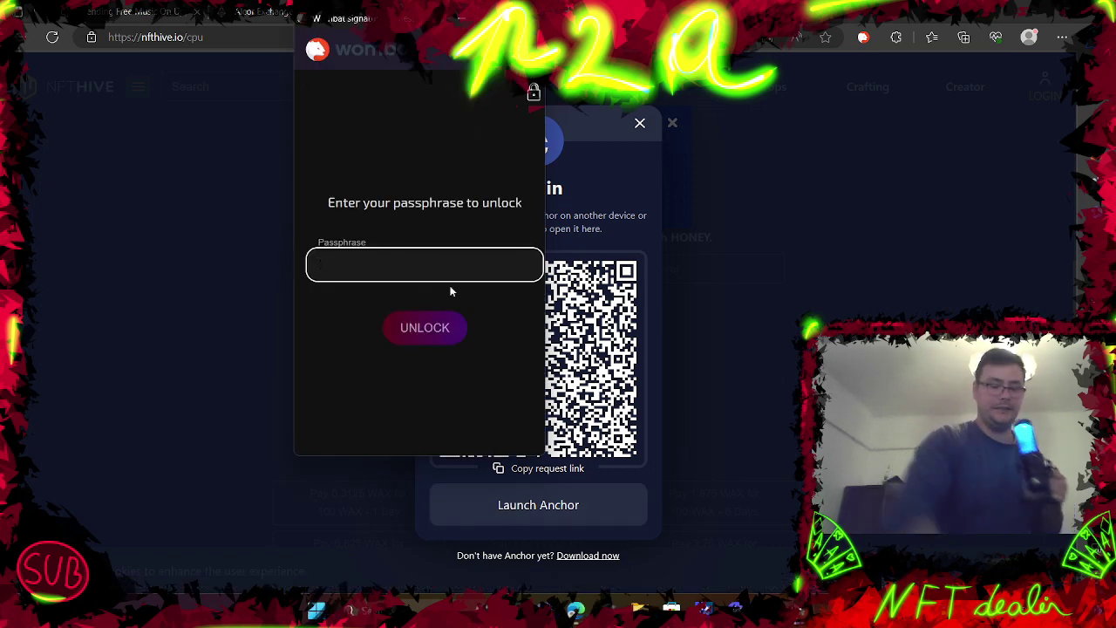
{"action": "type", "text": "******"}
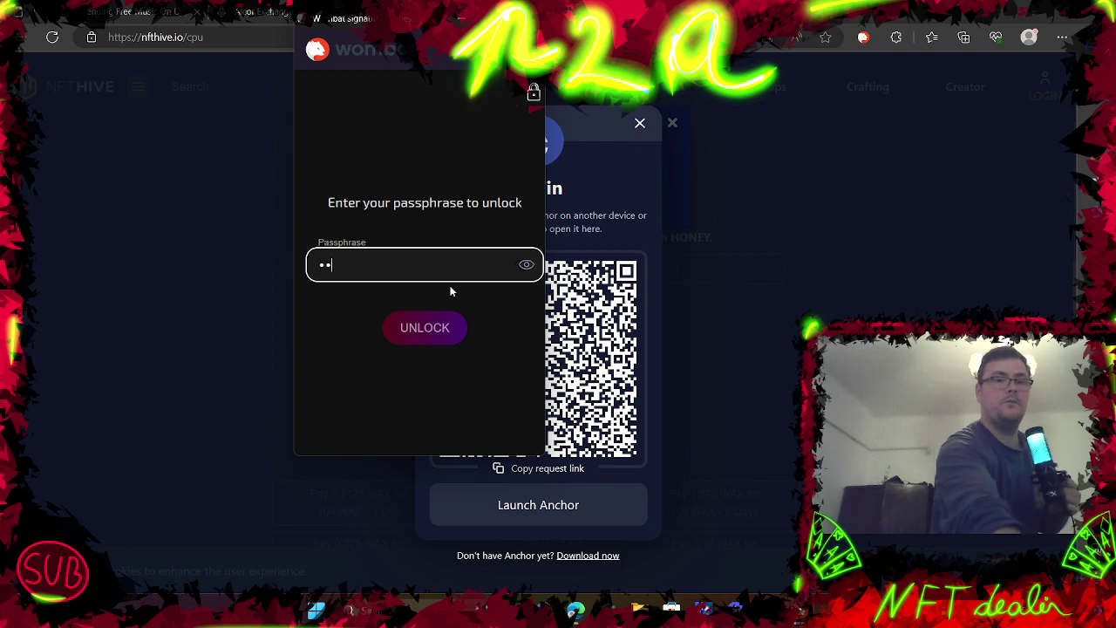
{"action": "type", "text": "**"}
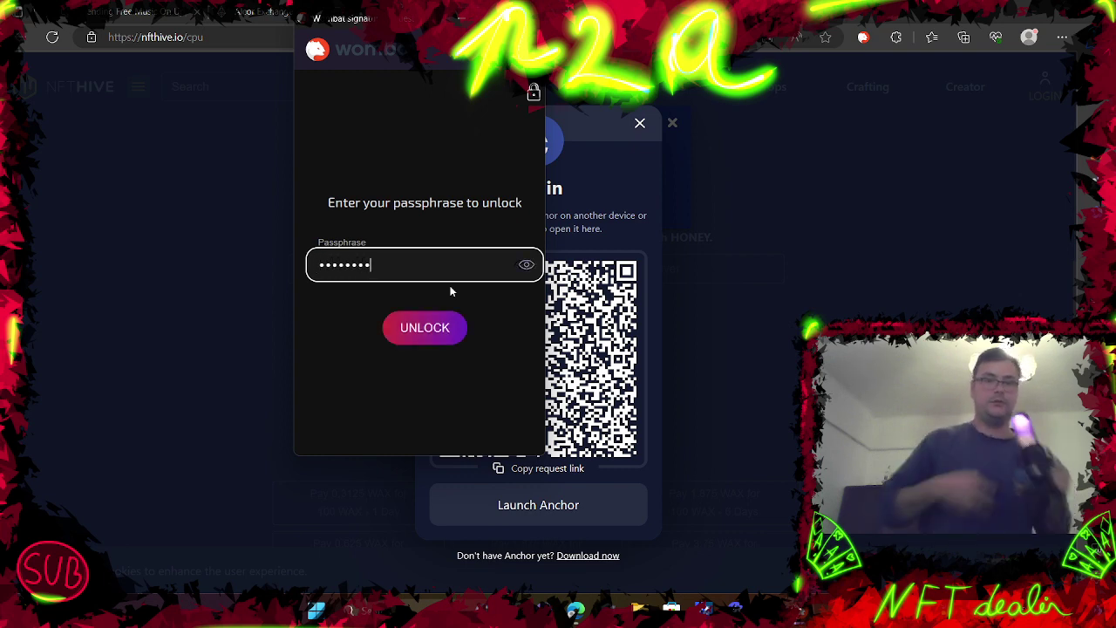
{"action": "left_click", "coordinate": [413, 338]}
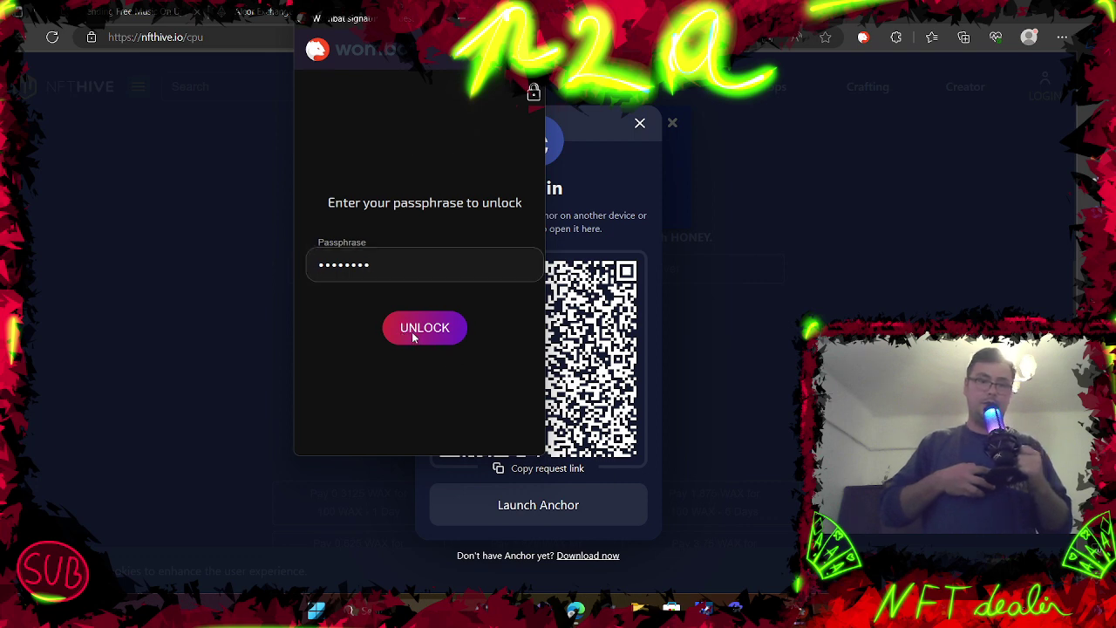
{"action": "left_click", "coordinate": [472, 439]}
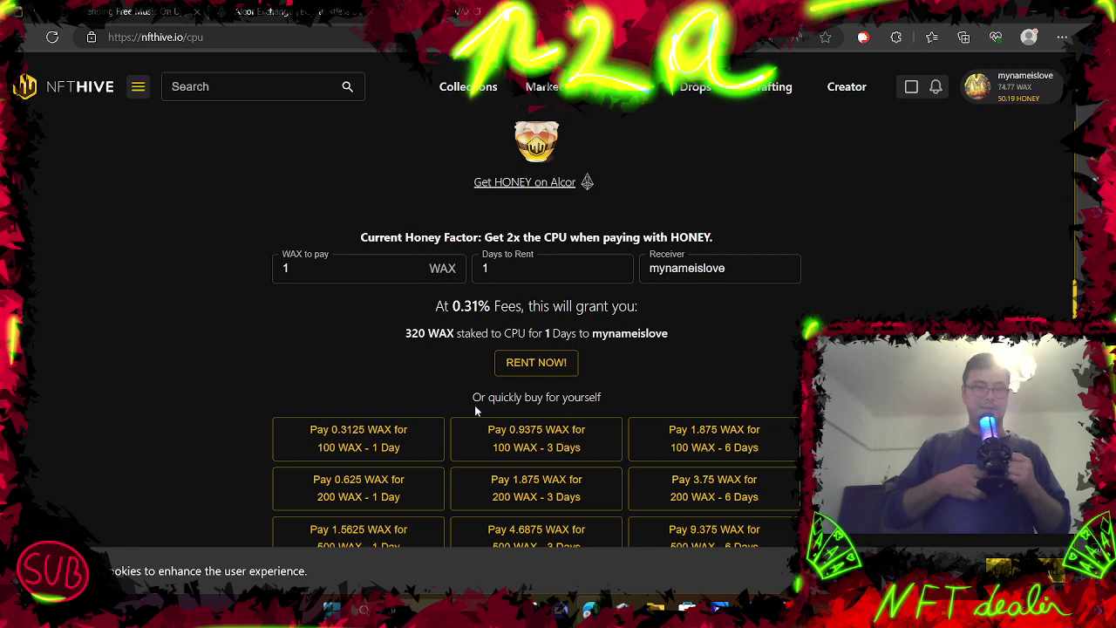
Review the CPU rental form and the quick-buy offers available to the logged-in account
{"action": "scroll", "coordinate": [475, 405], "scroll_direction": "down", "scroll_amount": 1}
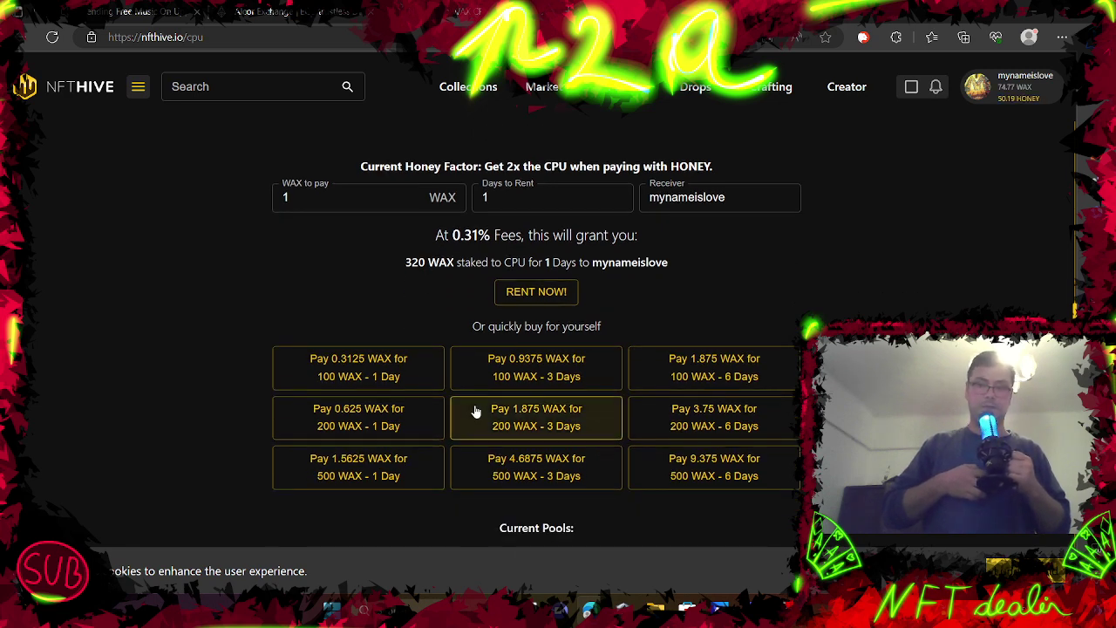
{"action": "scroll", "coordinate": [475, 410], "scroll_direction": "up", "scroll_amount": 2}
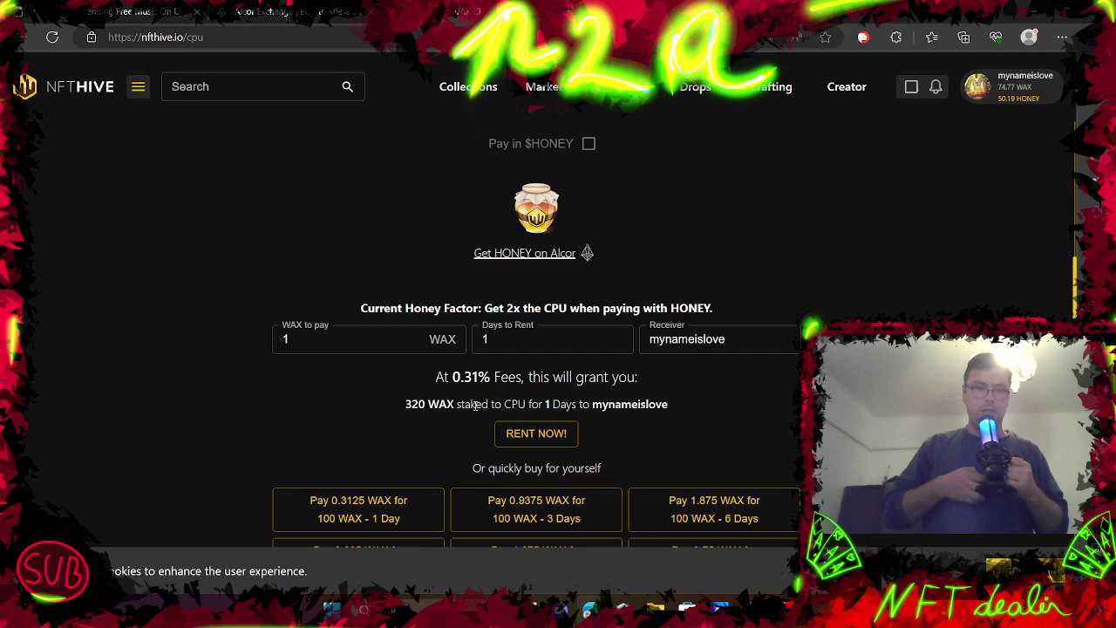
{"action": "scroll", "coordinate": [476, 403], "scroll_direction": "up", "scroll_amount": 3}
Return to the Alcor resources page, view the CPU unstake dialog and close it without unstaking
{"action": "left_click", "coordinate": [282, 19]}
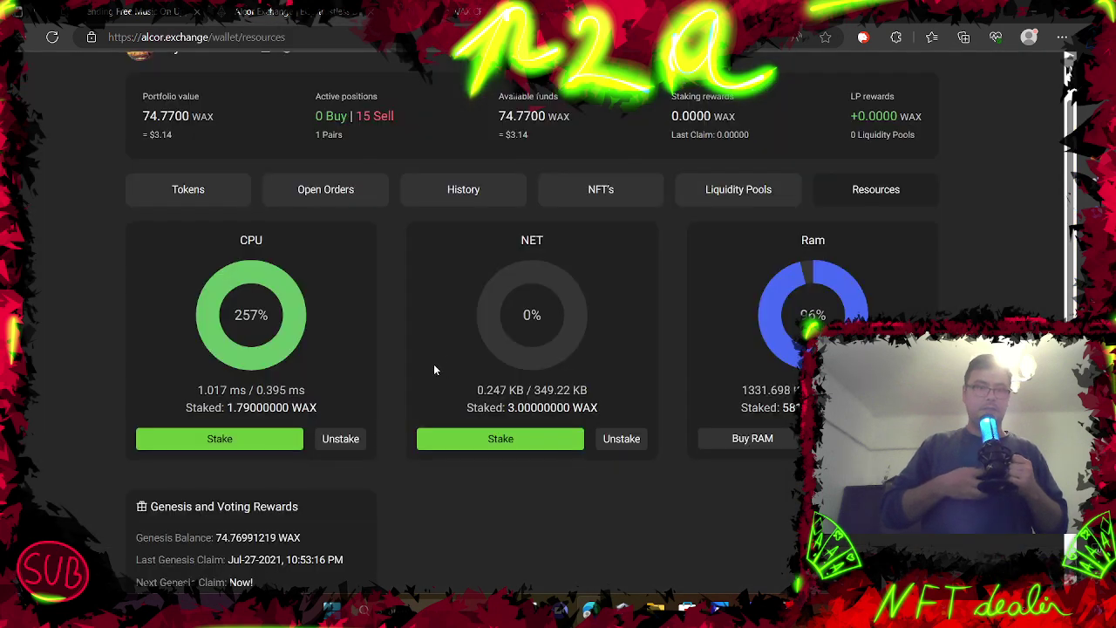
{"action": "left_click", "coordinate": [348, 441]}
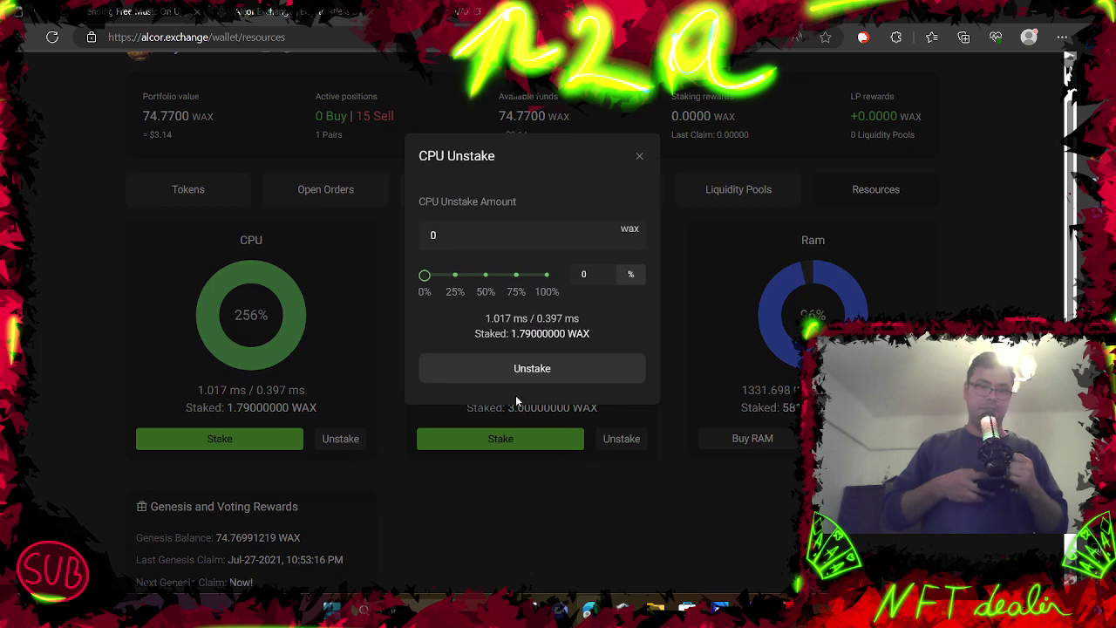
{"action": "left_click", "coordinate": [491, 475]}
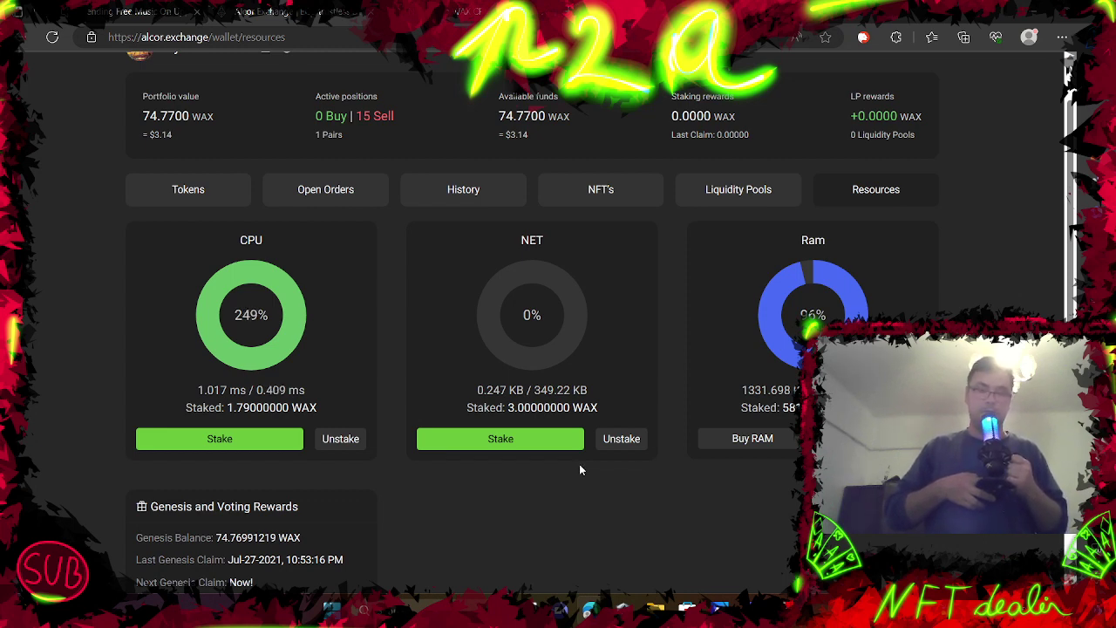
Examine the Genesis and Voting Rewards section, the Validators list and the CPU, NET and RAM cards on the Alcor resources page
{"action": "scroll", "coordinate": [542, 477], "scroll_direction": "down", "scroll_amount": 4}
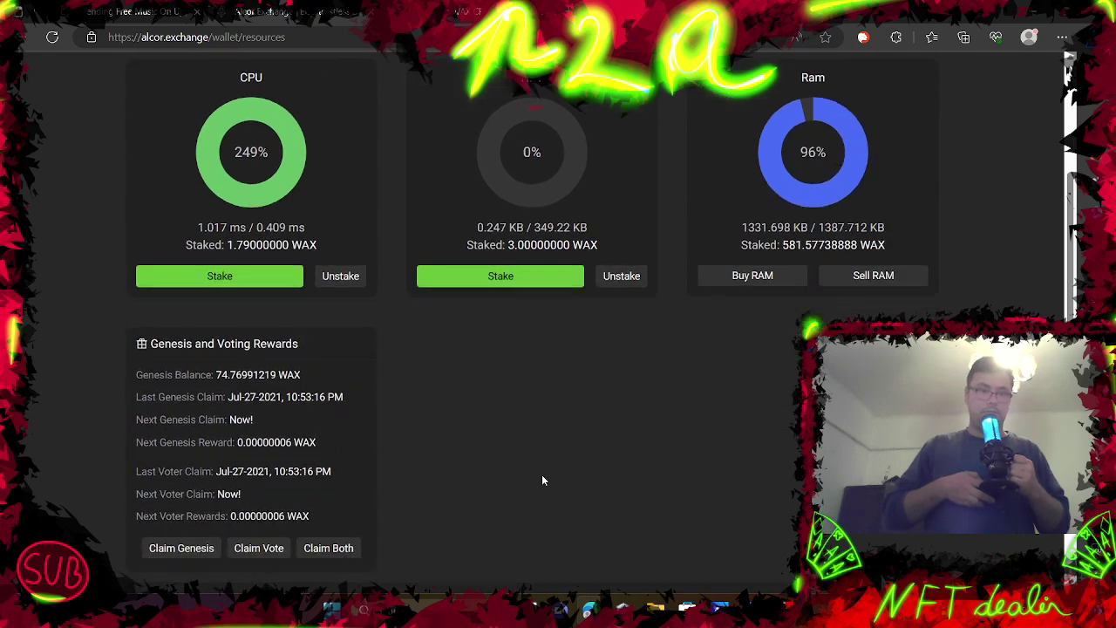
{"action": "scroll", "coordinate": [542, 478], "scroll_direction": "down", "scroll_amount": 2}
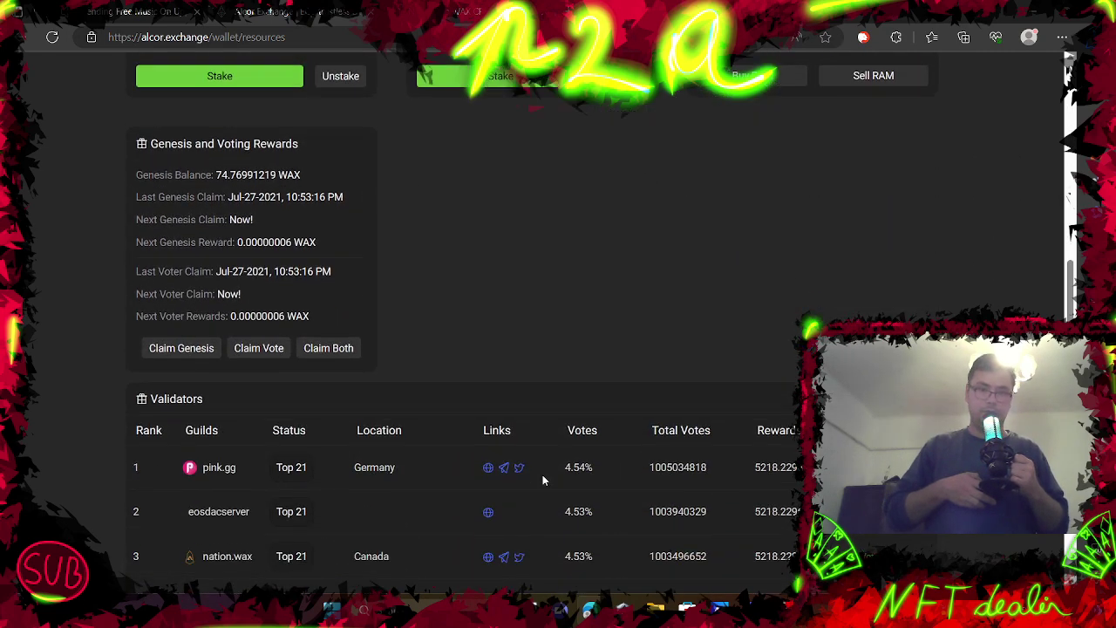
{"action": "scroll", "coordinate": [542, 481], "scroll_direction": "down", "scroll_amount": 1}
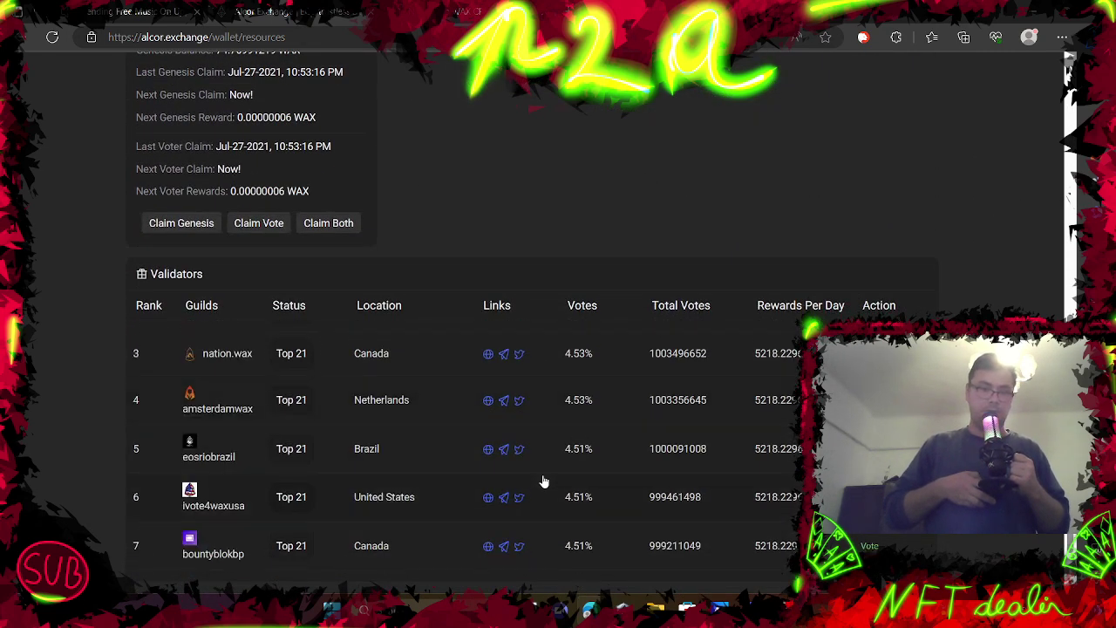
{"action": "scroll", "coordinate": [543, 482], "scroll_direction": "up", "scroll_amount": 1}
{"action": "scroll", "coordinate": [516, 262], "scroll_direction": "up", "scroll_amount": 6}
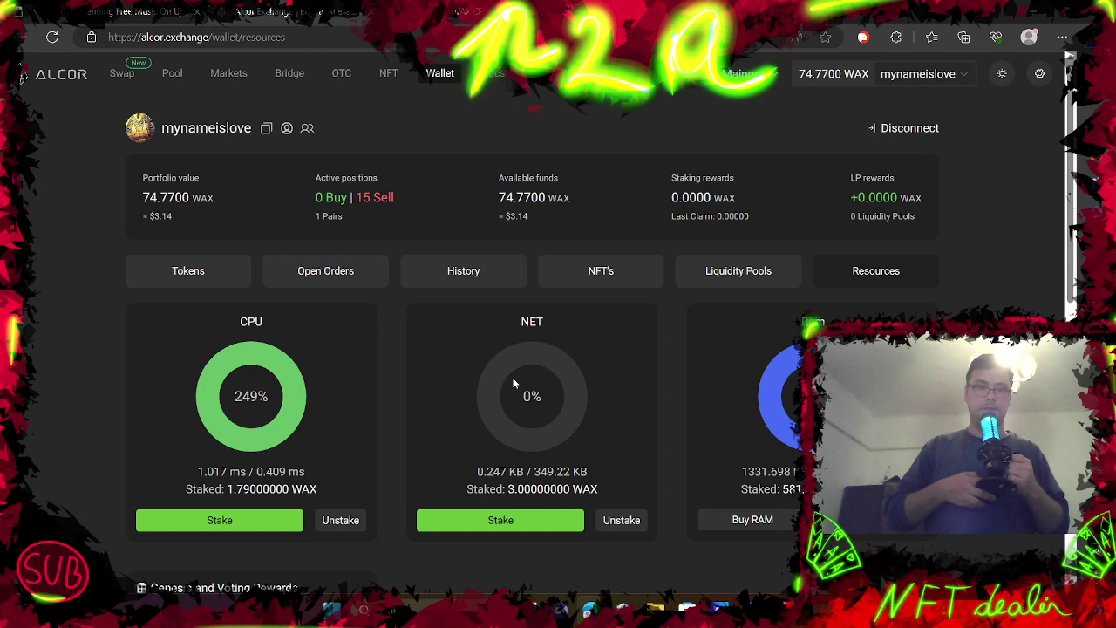
{"action": "scroll", "coordinate": [514, 383], "scroll_direction": "down", "scroll_amount": 1}
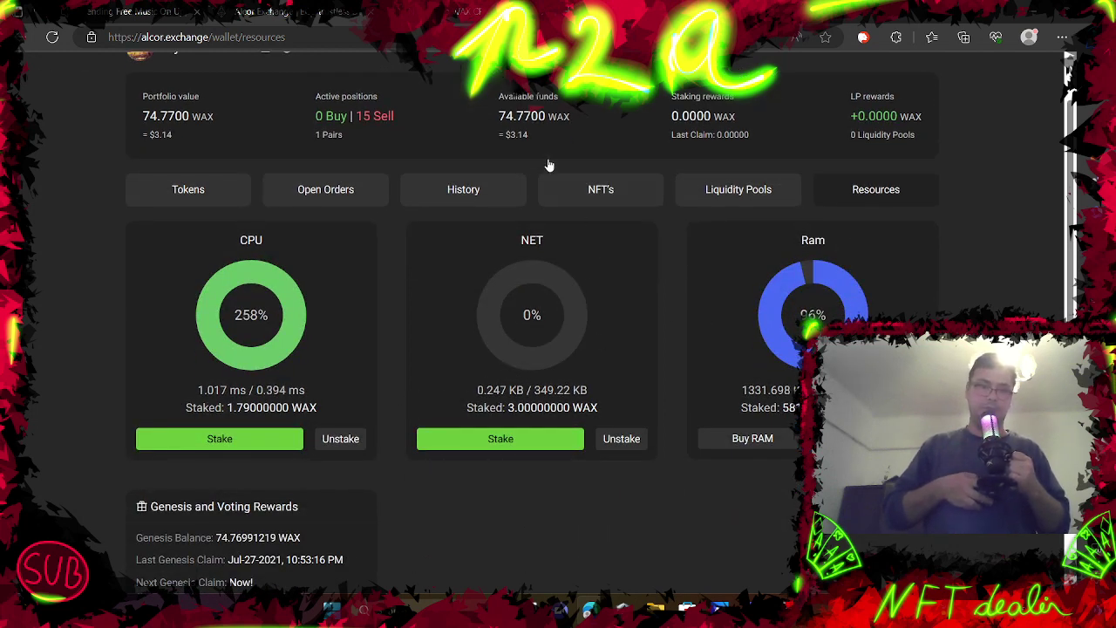
Switch to the NFTHive CPU rental page and review its CPU usage, rental form, quick-buy offers and current pools
{"action": "left_click", "coordinate": [449, 17]}
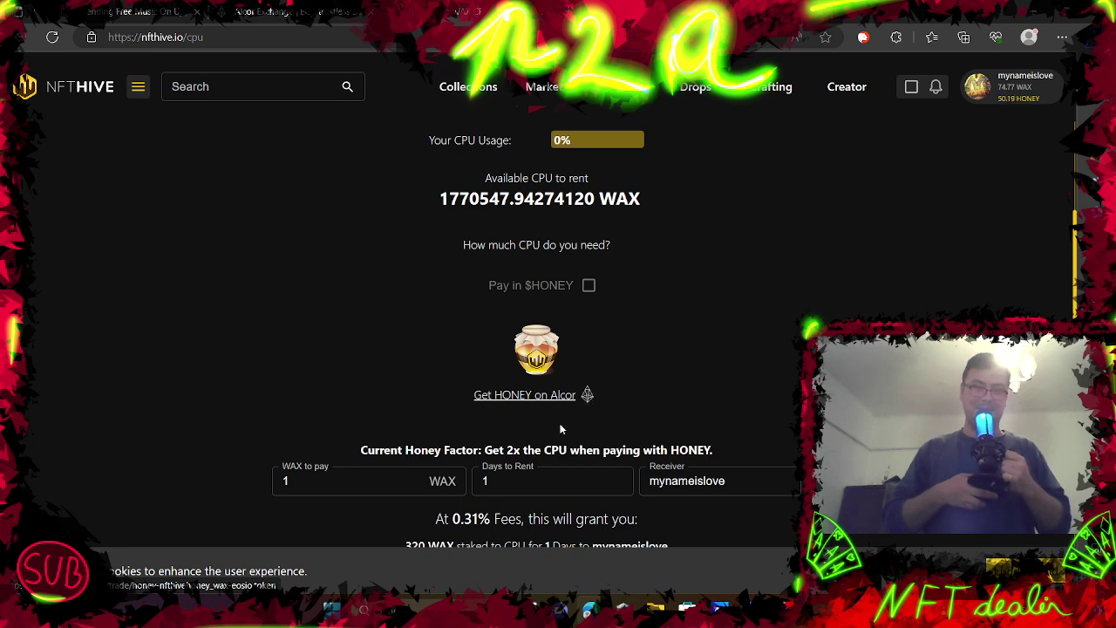
{"action": "scroll", "coordinate": [570, 428], "scroll_direction": "up", "scroll_amount": 3}
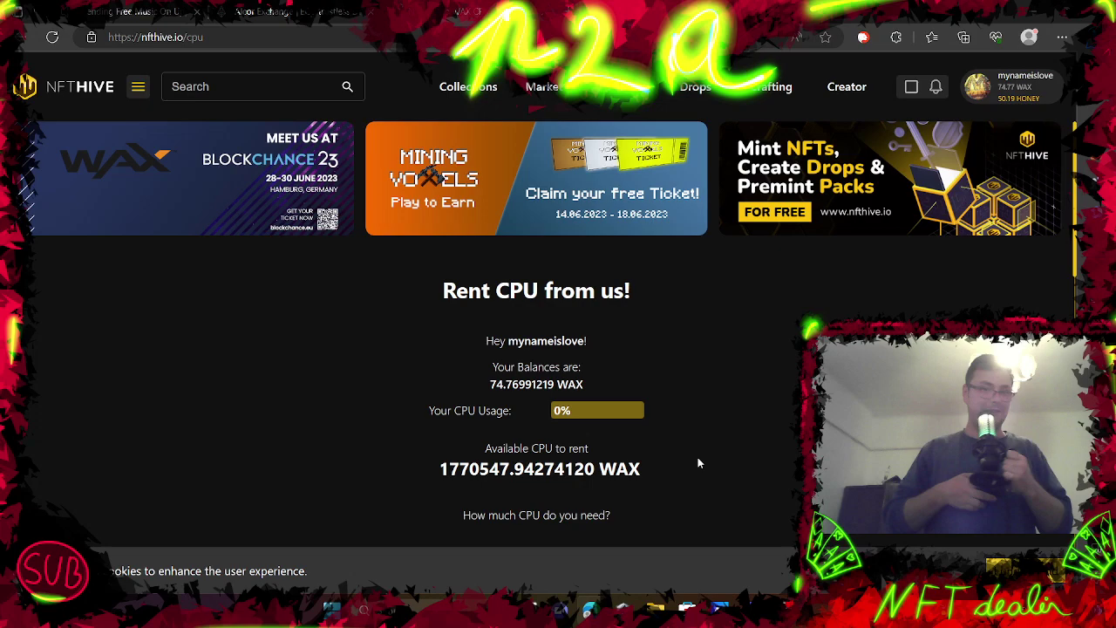
{"action": "scroll", "coordinate": [699, 462], "scroll_direction": "down", "scroll_amount": 8}
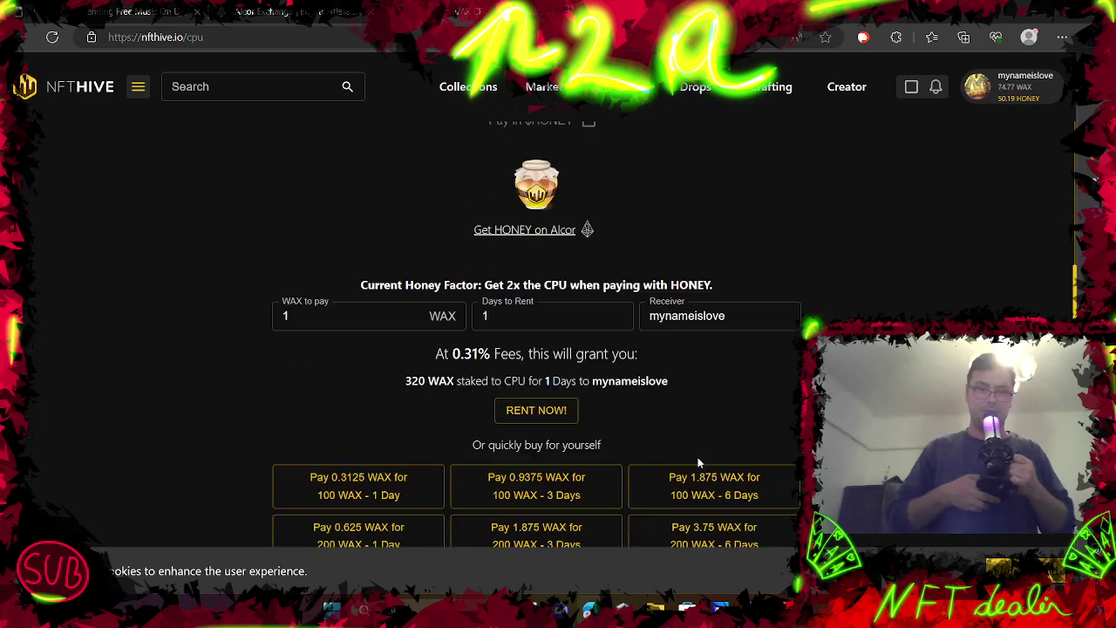
{"action": "scroll", "coordinate": [699, 463], "scroll_direction": "down", "scroll_amount": 4}
{"action": "scroll", "coordinate": [699, 463], "scroll_direction": "up", "scroll_amount": 3}
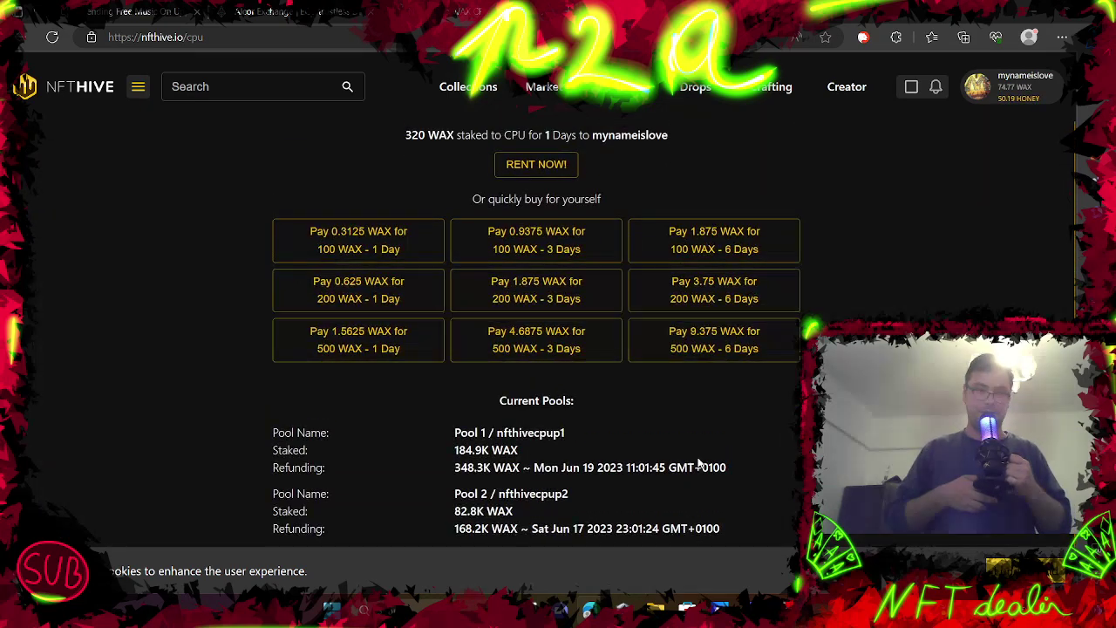
{"action": "scroll", "coordinate": [698, 463], "scroll_direction": "down", "scroll_amount": 2}
{"action": "scroll", "coordinate": [698, 463], "scroll_direction": "up", "scroll_amount": 5}
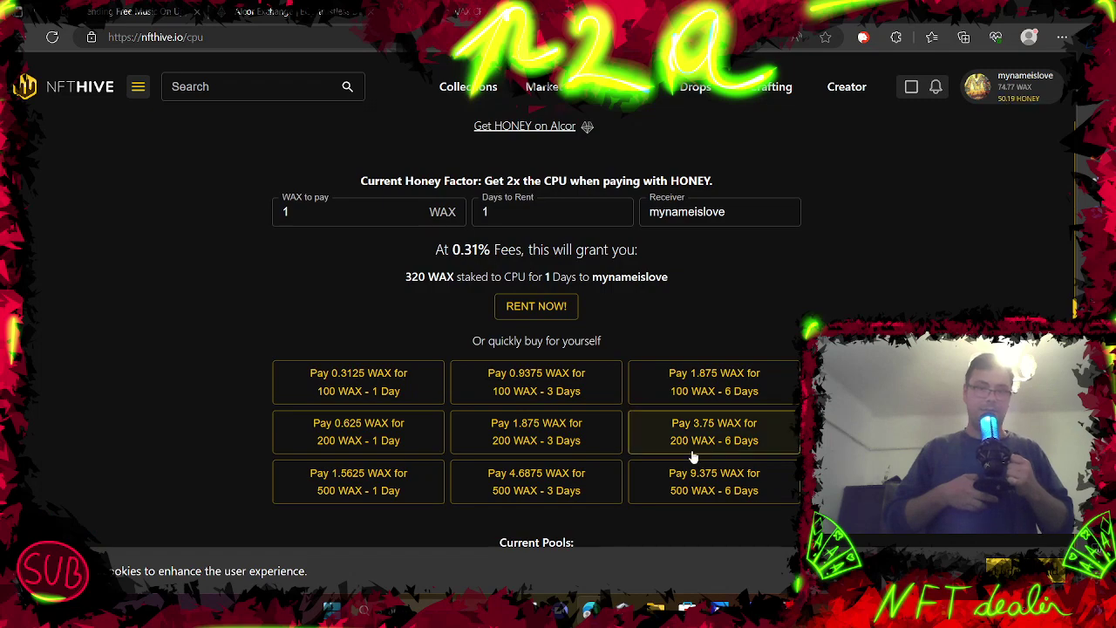
{"action": "scroll", "coordinate": [428, 226], "scroll_direction": "up", "scroll_amount": 3}
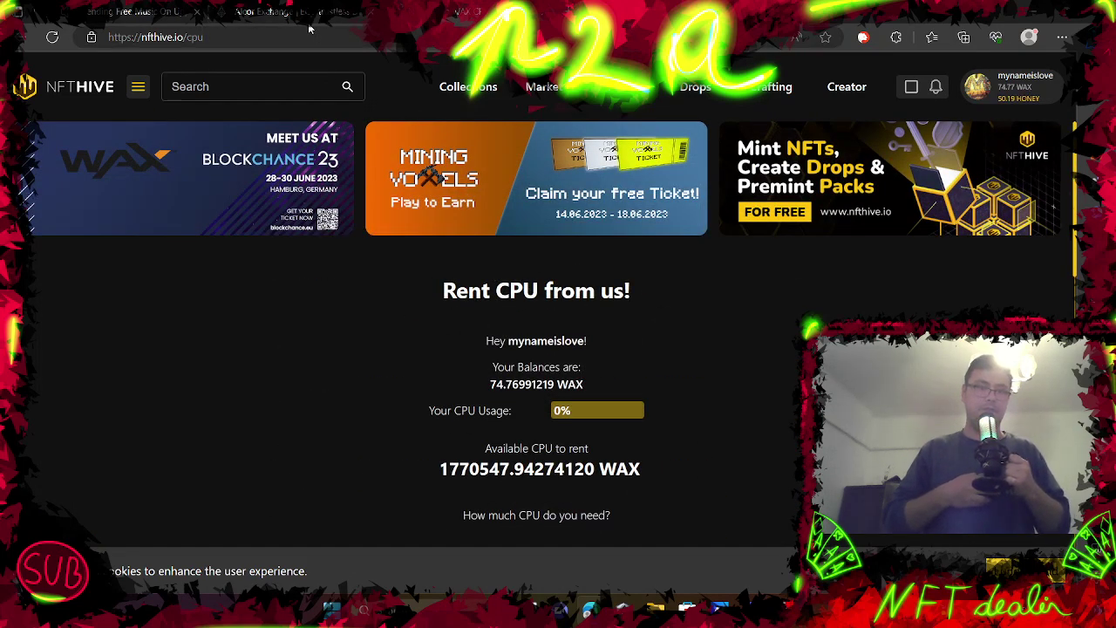
Recheck the account's CPU usage on the Alcor resources page and return to the NFTHive CPU rental page
{"action": "key", "text": "ctrl+Tab"}
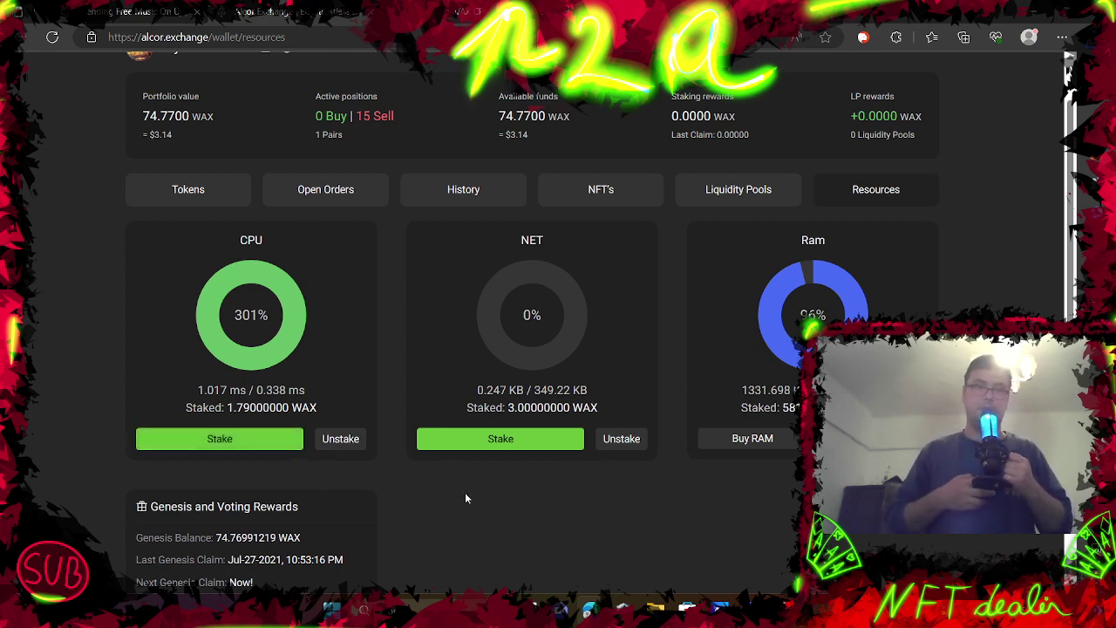
{"action": "scroll", "coordinate": [465, 498], "scroll_direction": "up", "scroll_amount": 1}
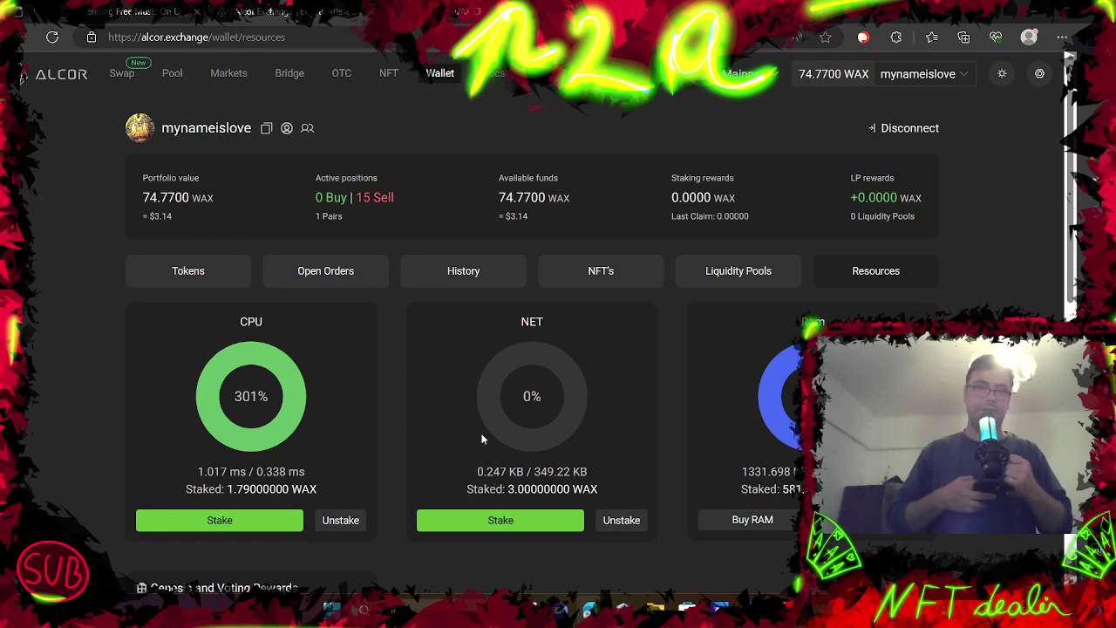
{"action": "key", "text": "ctrl+Tab"}
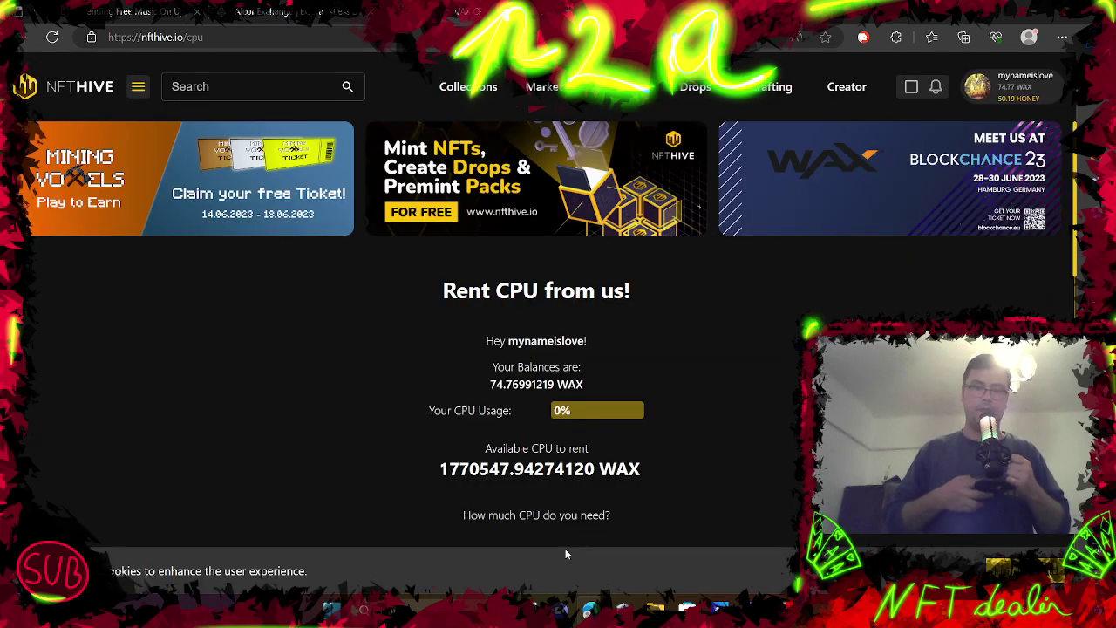
{"action": "left_click", "coordinate": [782, 491]}
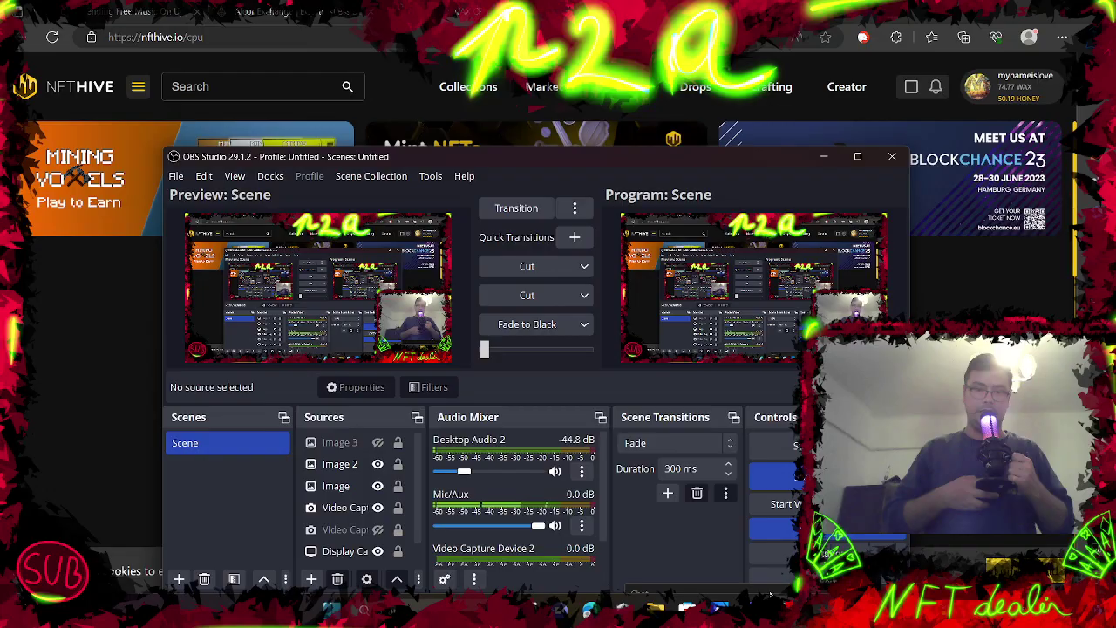